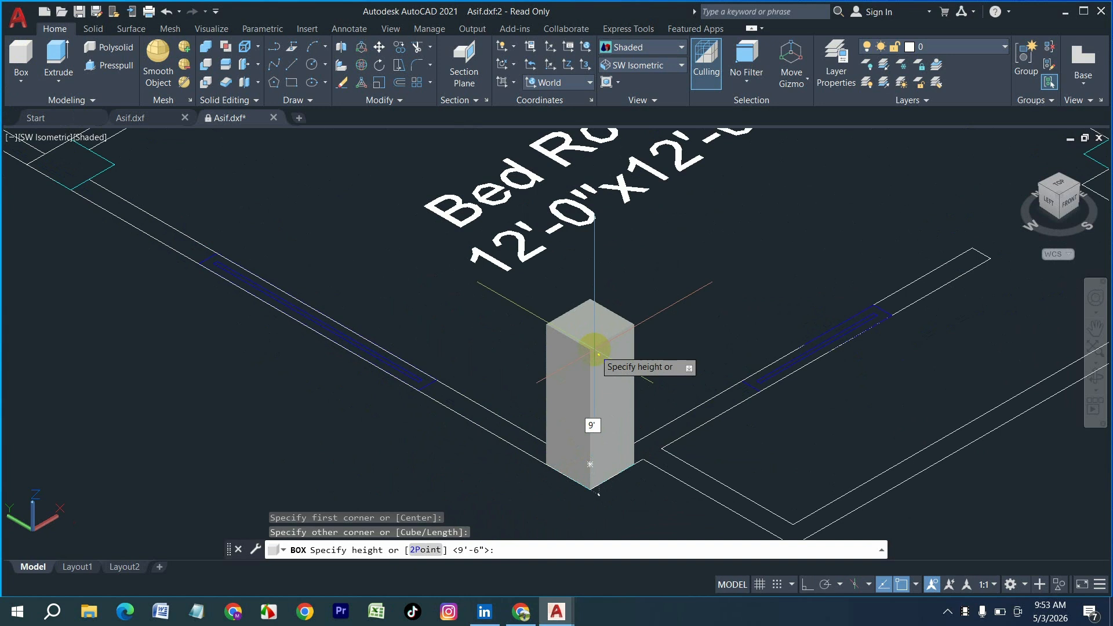
- Finish the front corner column at 9'-6" high and build a matching box column on the neighbouring column outline along the outer wall
type("9'6")
key("Return")
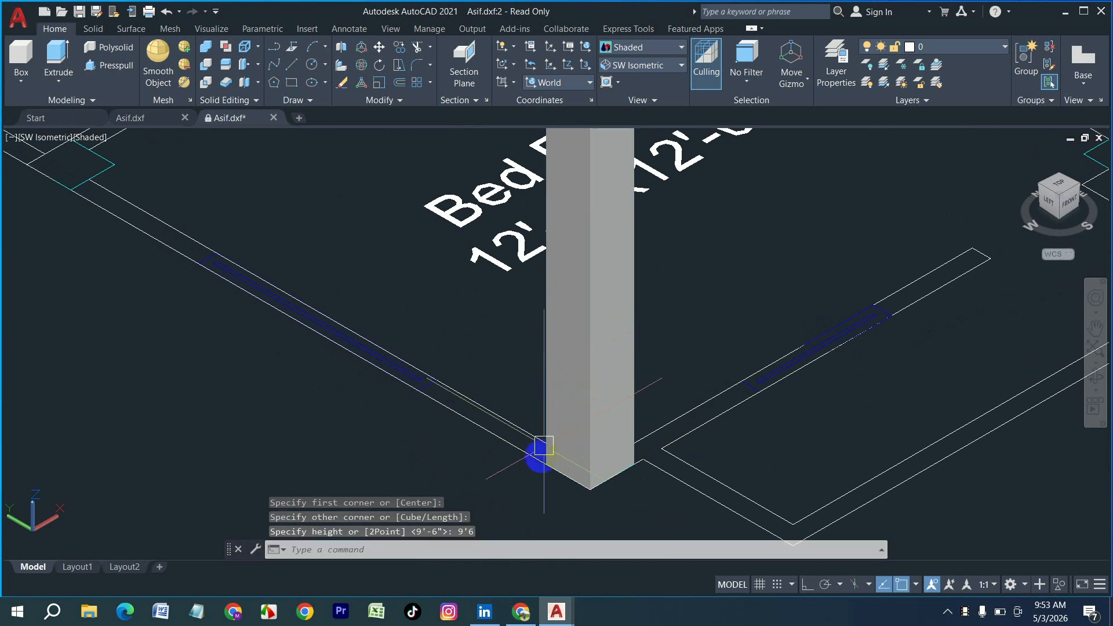
scroll(536, 454, "down", 5)
scroll(429, 413, "up", 8)
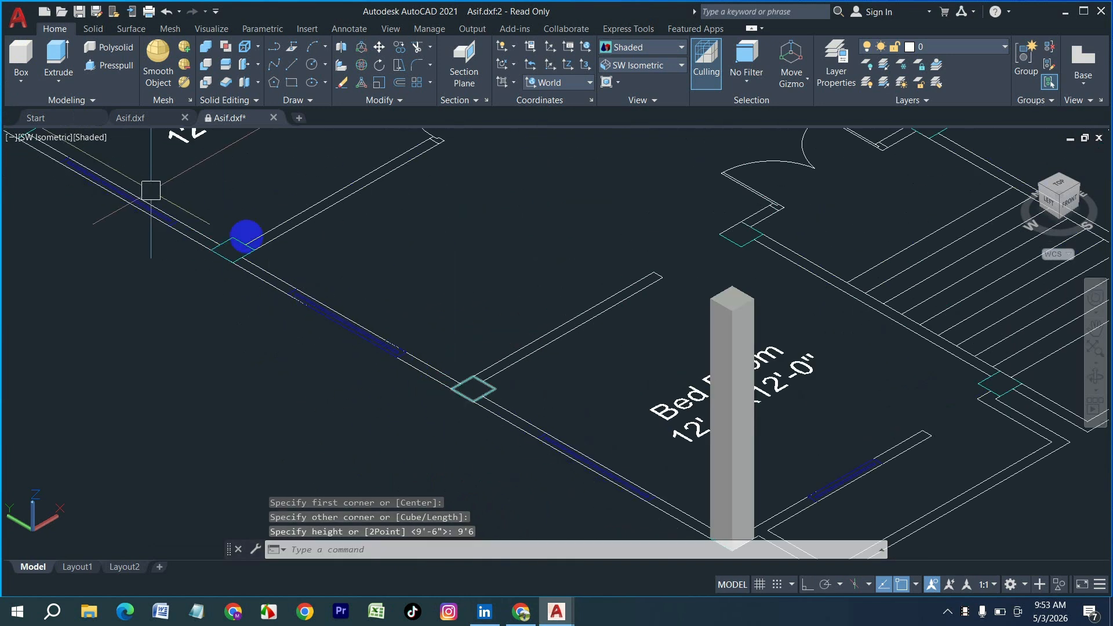
type("box")
key("Return")
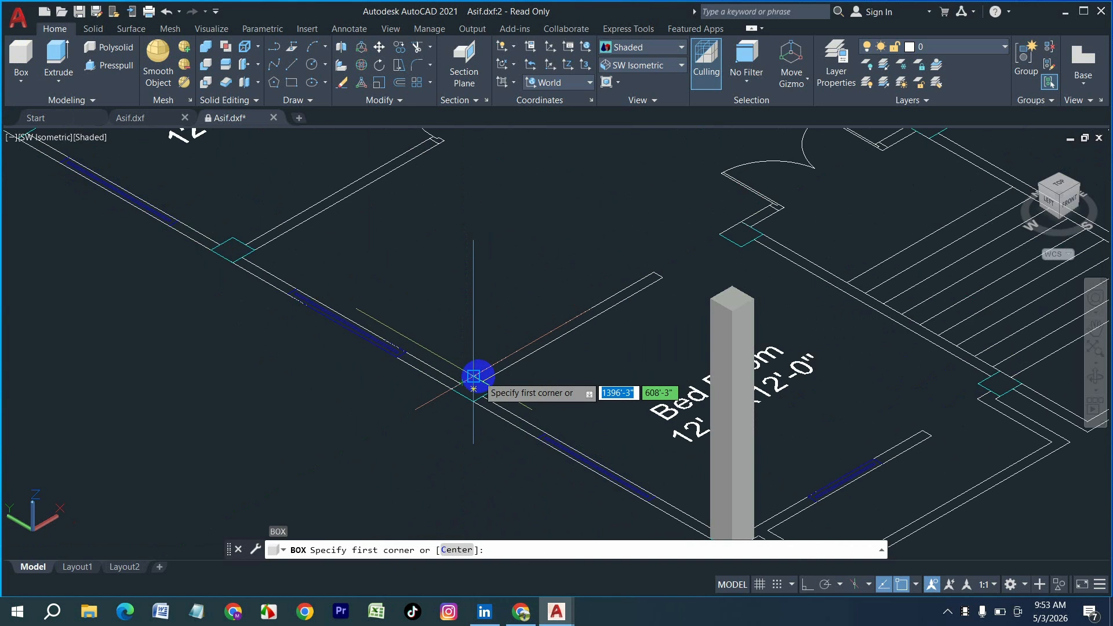
left_click(474, 376)
left_click(474, 400)
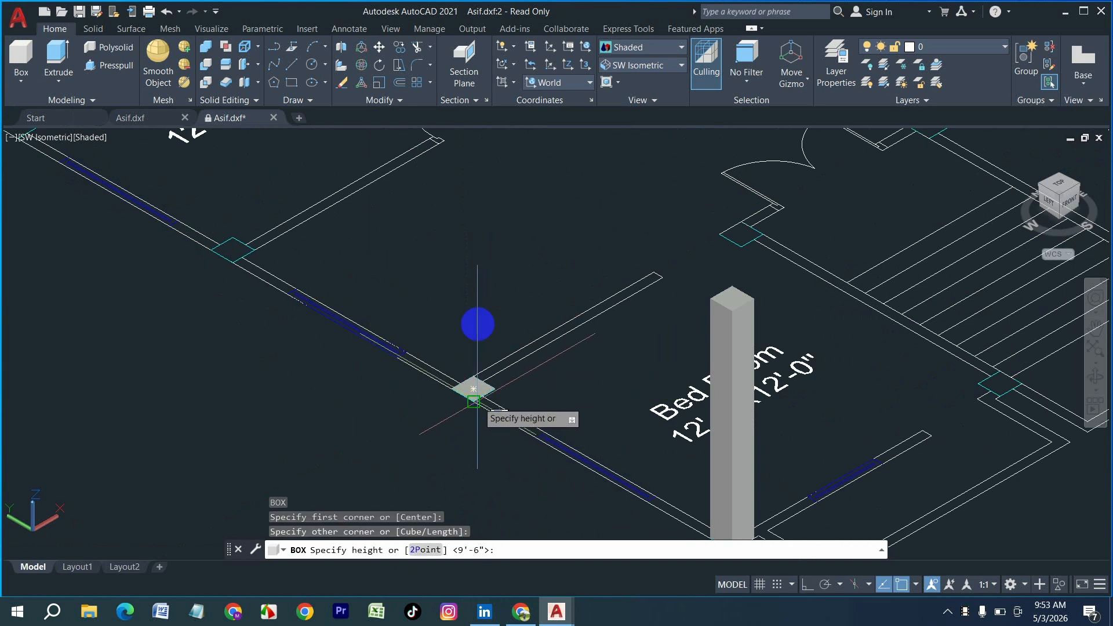
key("Return")
- Build a 9'-6" high box on the third column outline along the same outer wall
scroll(472, 318, "down", 5)
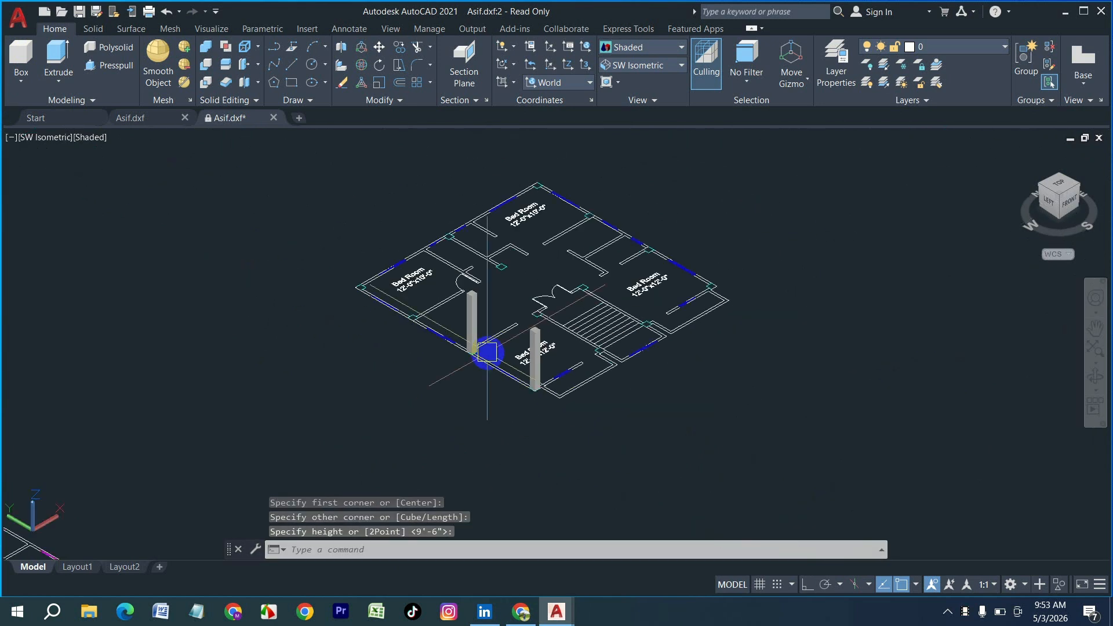
scroll(409, 313, "up", 3)
key("Return")
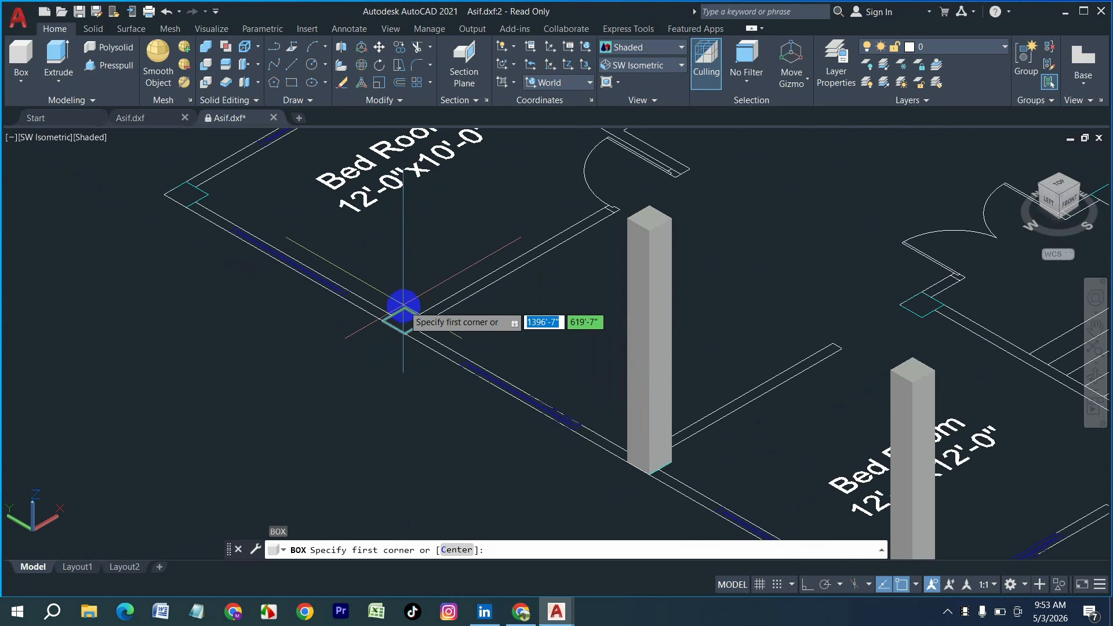
left_click(404, 308)
left_click(404, 333)
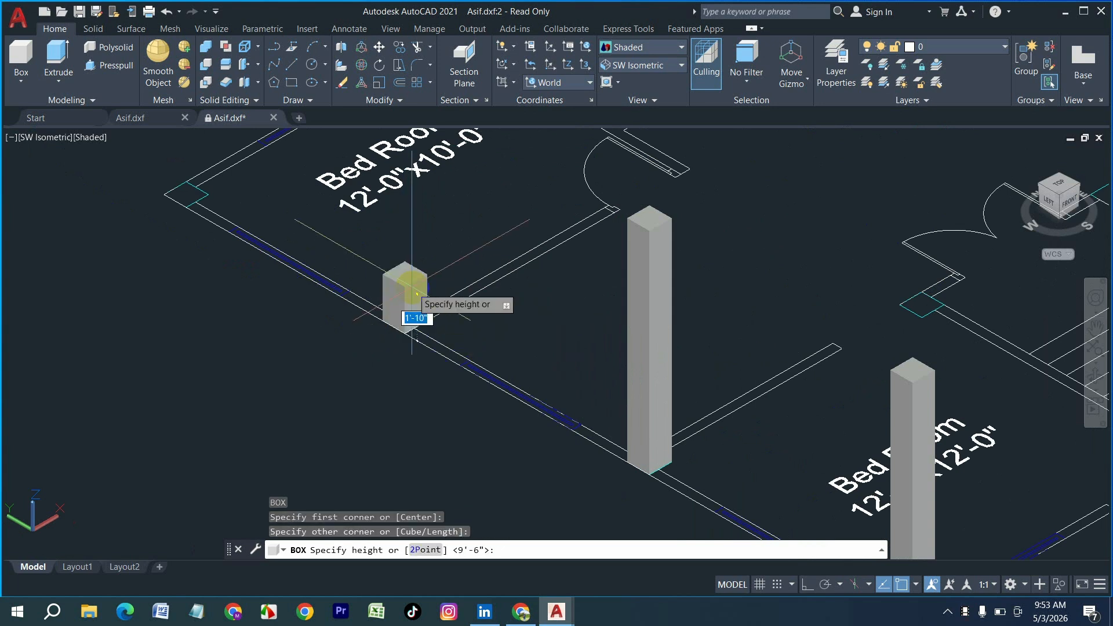
key("Return")
- Build a 9'-6" high box on the column outline at the outer corner of the 12'-0"x10'-0" bedroom, at the wall's far end
key("Return")
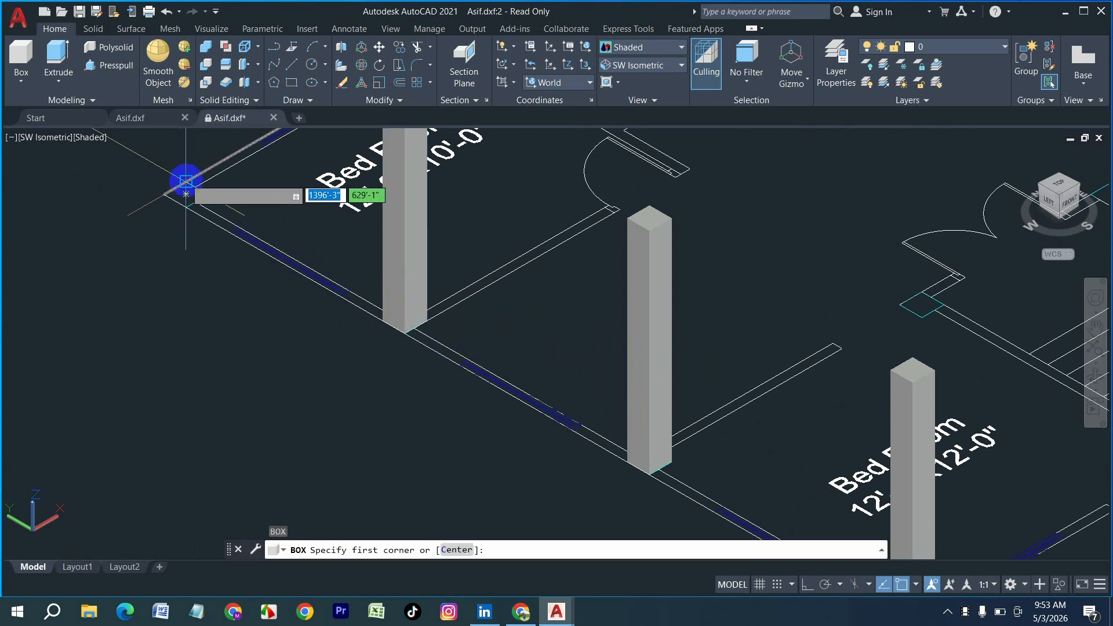
left_click(185, 186)
left_click(186, 206)
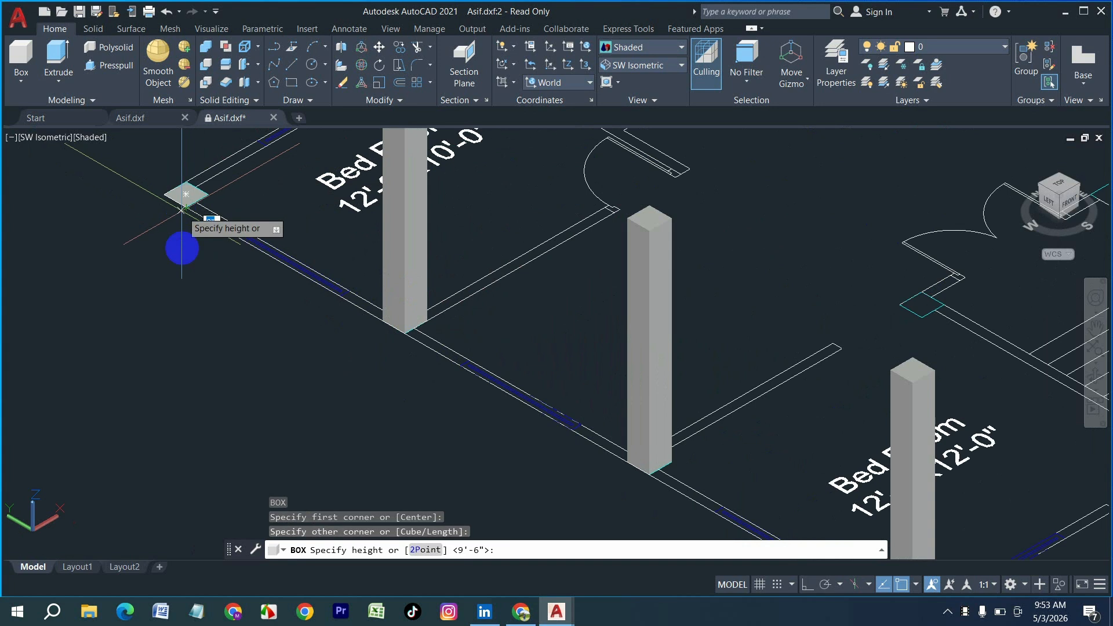
scroll(181, 243, "down", 3)
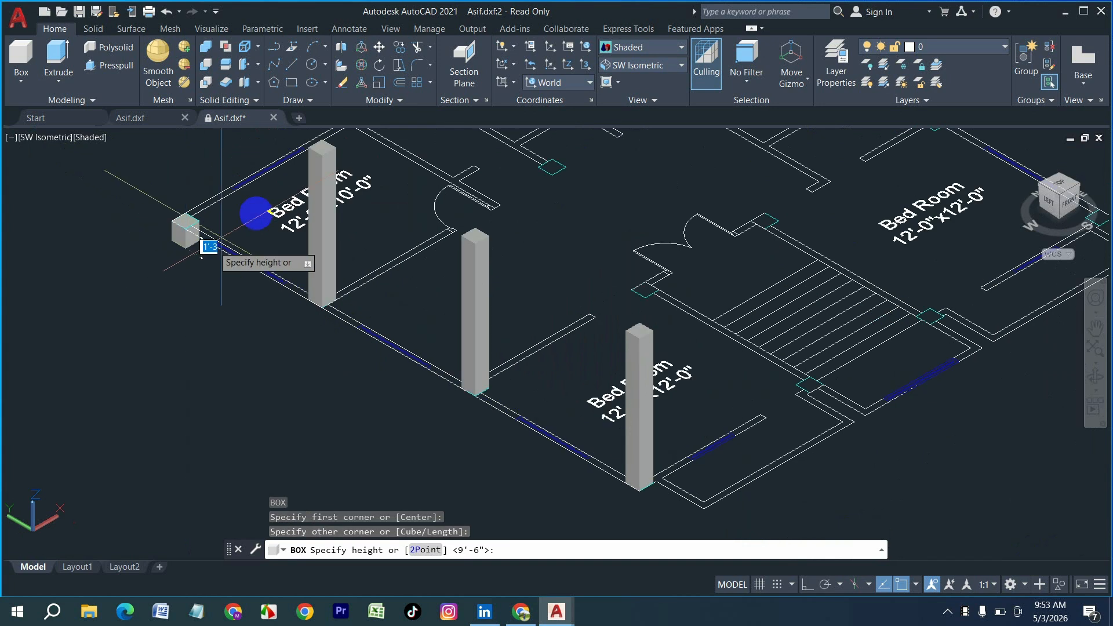
left_click(307, 150)
scroll(261, 304, "down", 3)
scroll(274, 302, "up", 2)
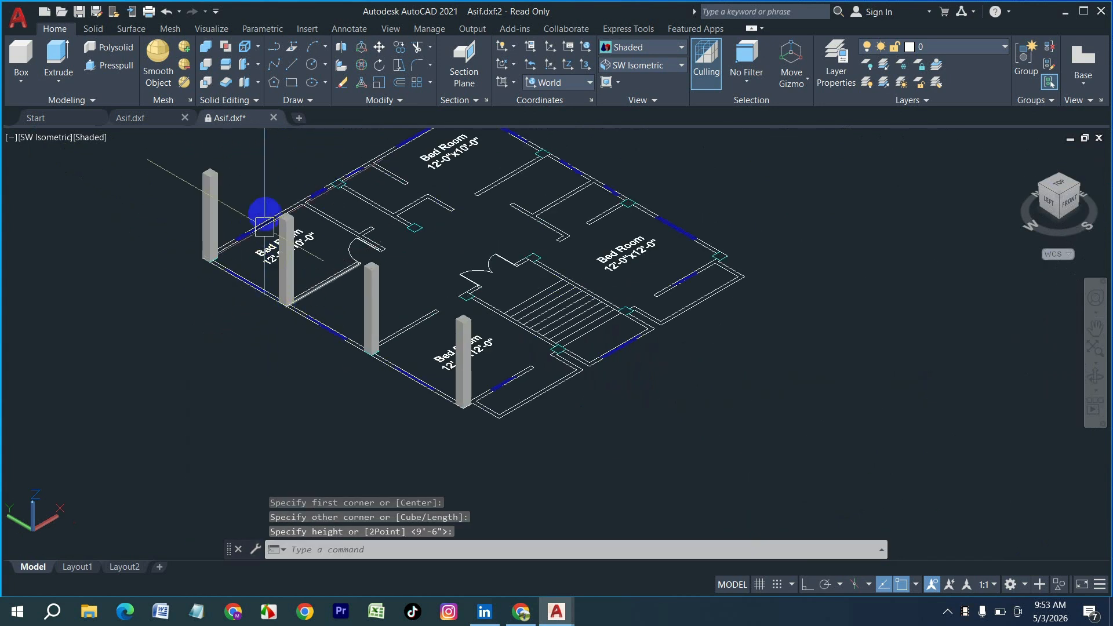
- Copy that corner column from its base corner onto the next column outline along the adjoining outer wall
scroll(264, 227, "up", 2)
left_click(187, 223)
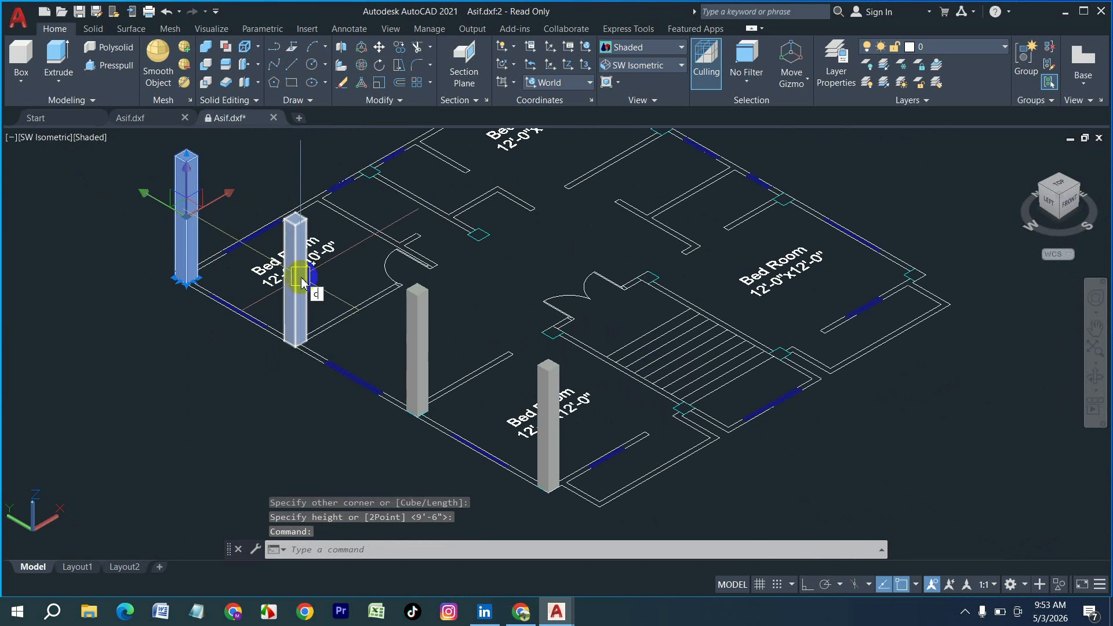
type("p")
key("Return")
scroll(228, 290, "up", 4)
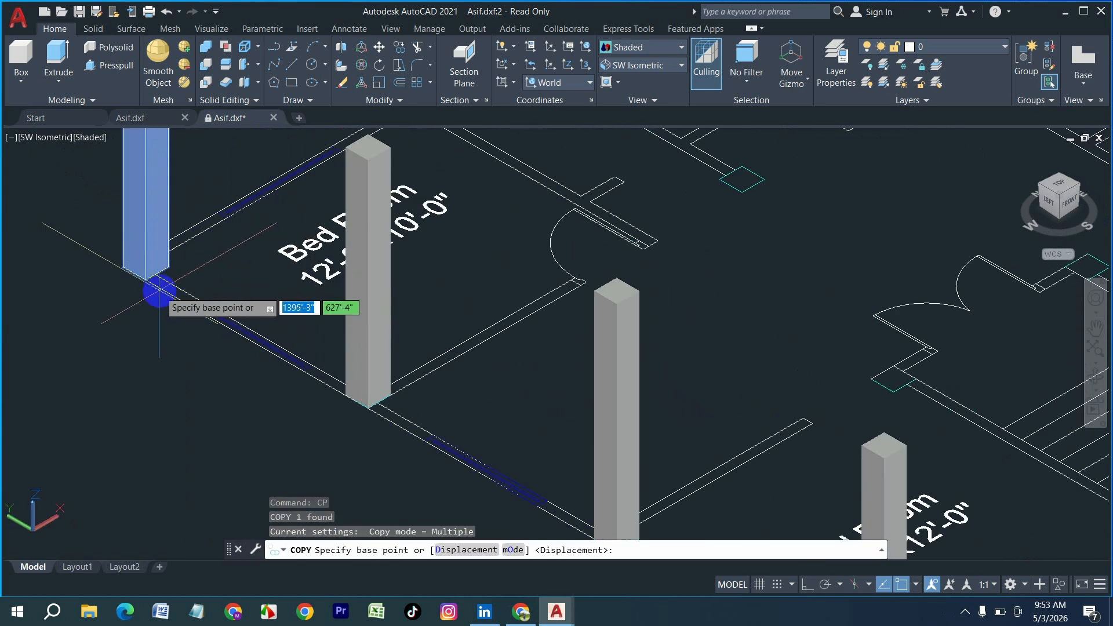
left_click(145, 281)
scroll(231, 199, "down", 5)
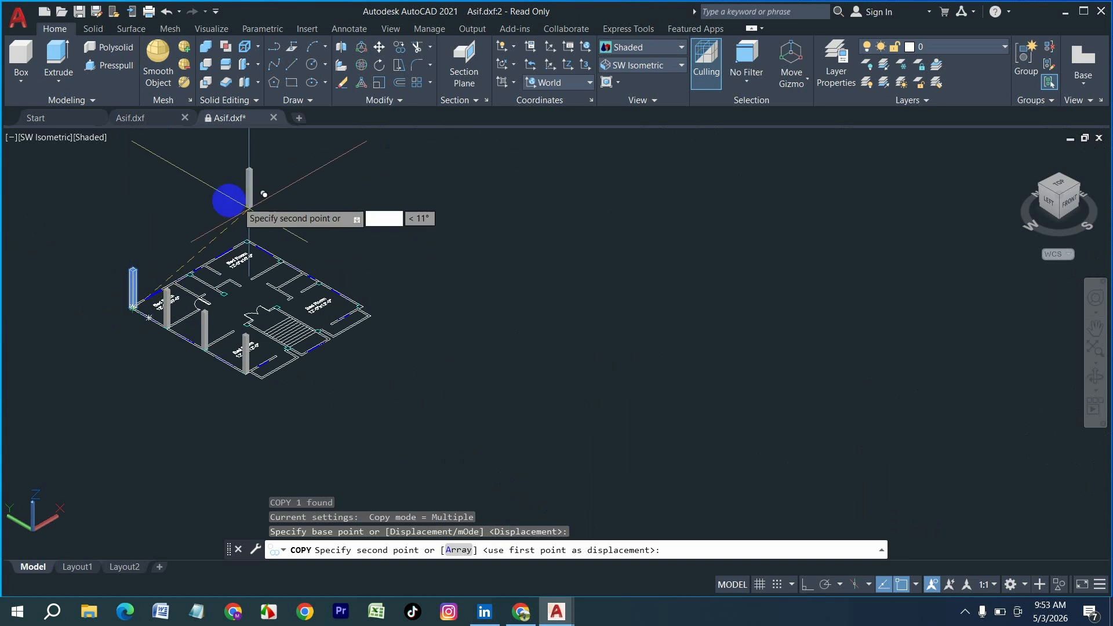
scroll(186, 311, "up", 5)
scroll(177, 329, "up", 4)
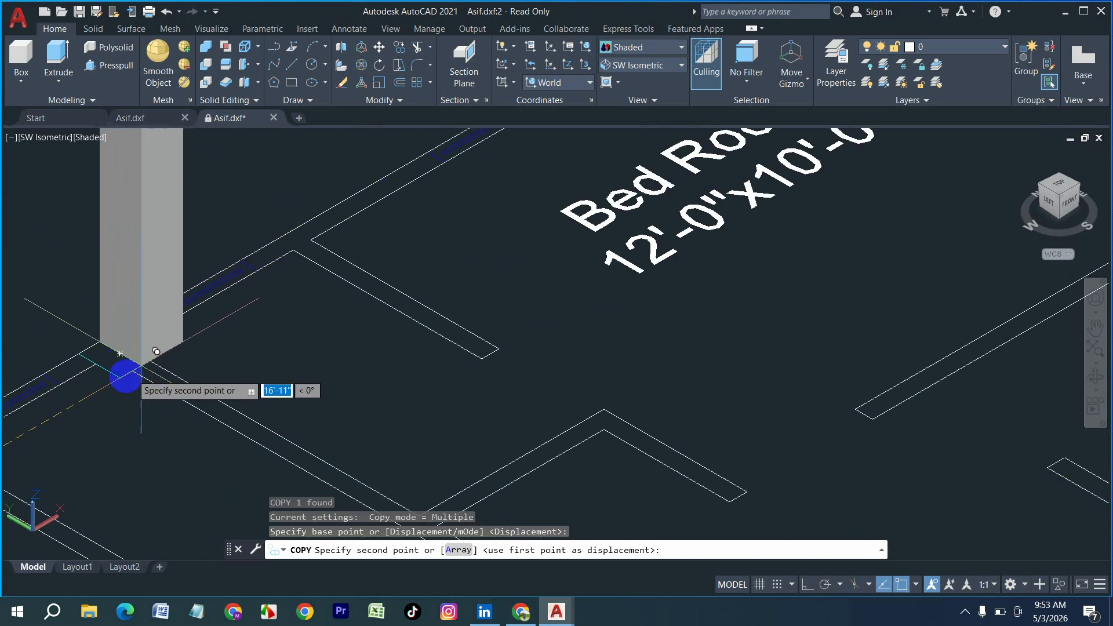
left_click(119, 379)
- Place two more column copies, on the back corner outline and the next outline along the back wall, and end the copying
scroll(139, 383, "down", 5)
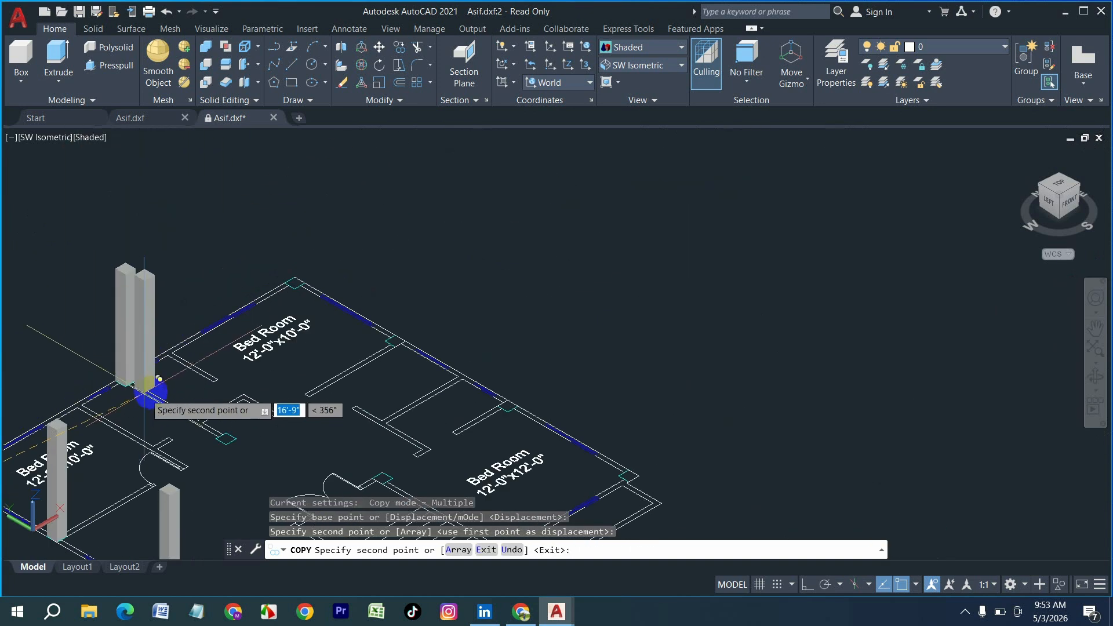
scroll(261, 305, "up", 6)
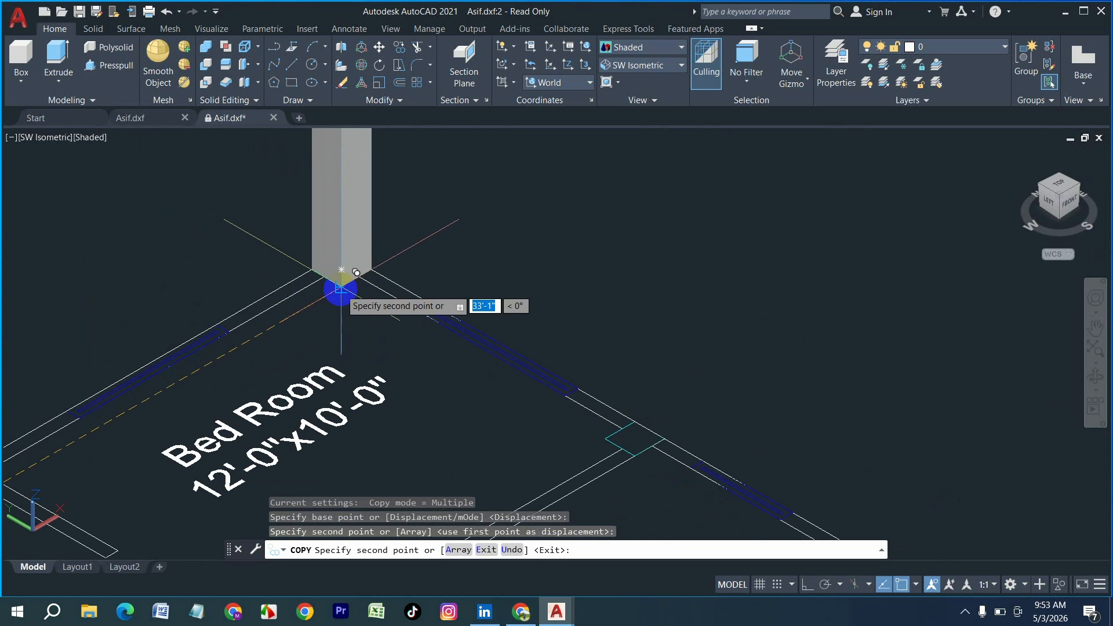
left_click(322, 279)
scroll(435, 294, "down", 3)
scroll(436, 294, "up", 3)
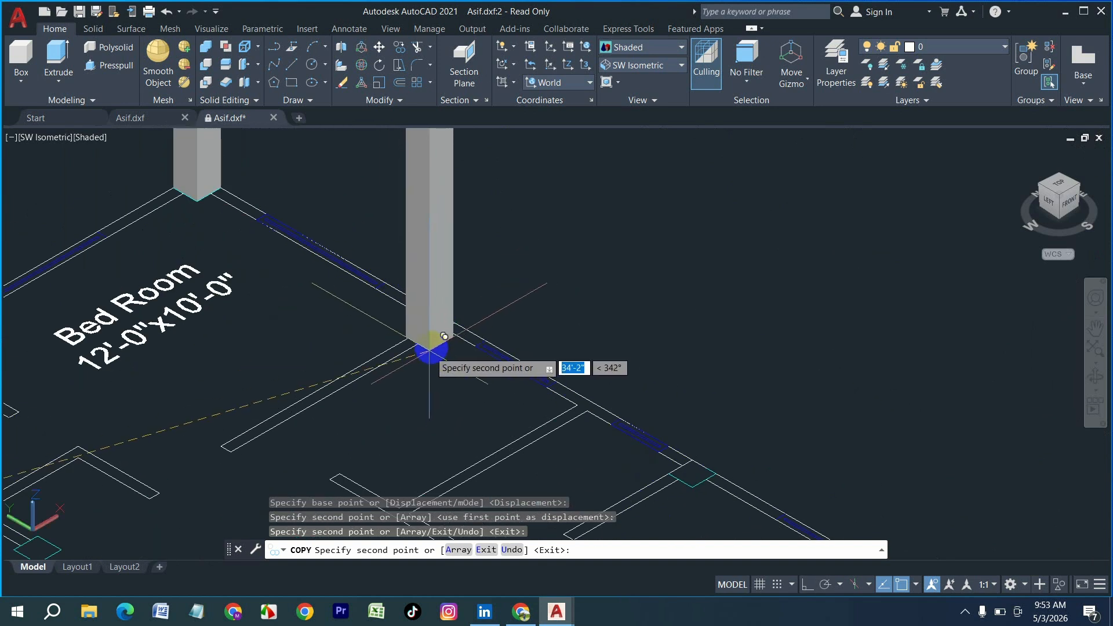
left_click(430, 337)
scroll(441, 302, "down", 5)
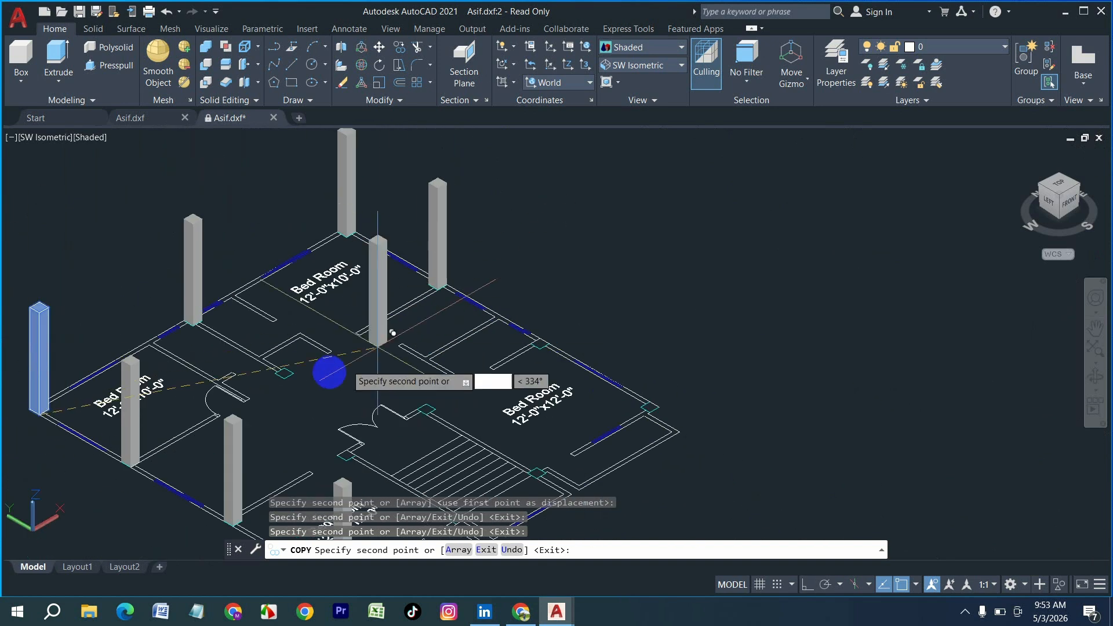
key("Escape")
- Extrude the inner column outline, the one beside the double door and the next one on the back wall to 9'-6"
scroll(296, 388, "up", 3)
left_click(286, 370)
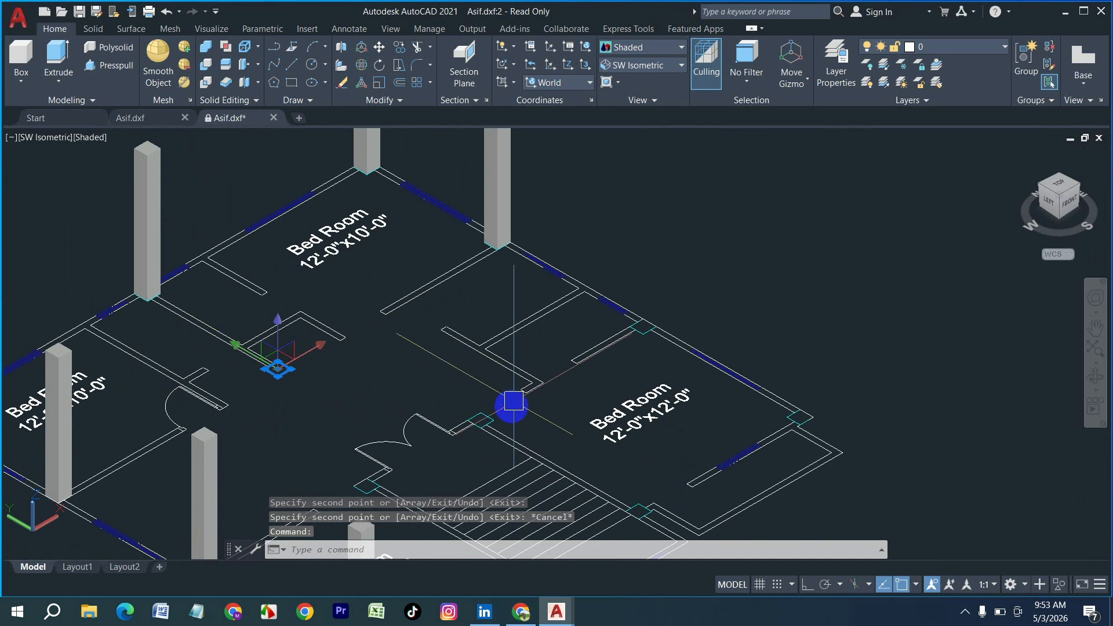
scroll(499, 409, "up", 2)
scroll(683, 291, "up", 3)
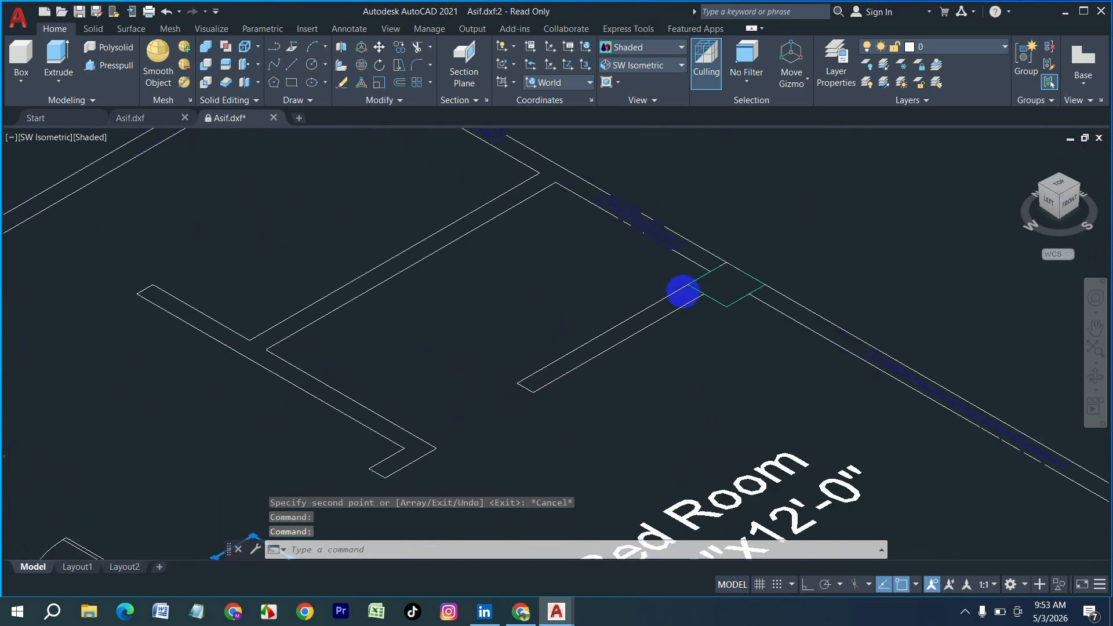
scroll(735, 287, "down", 4)
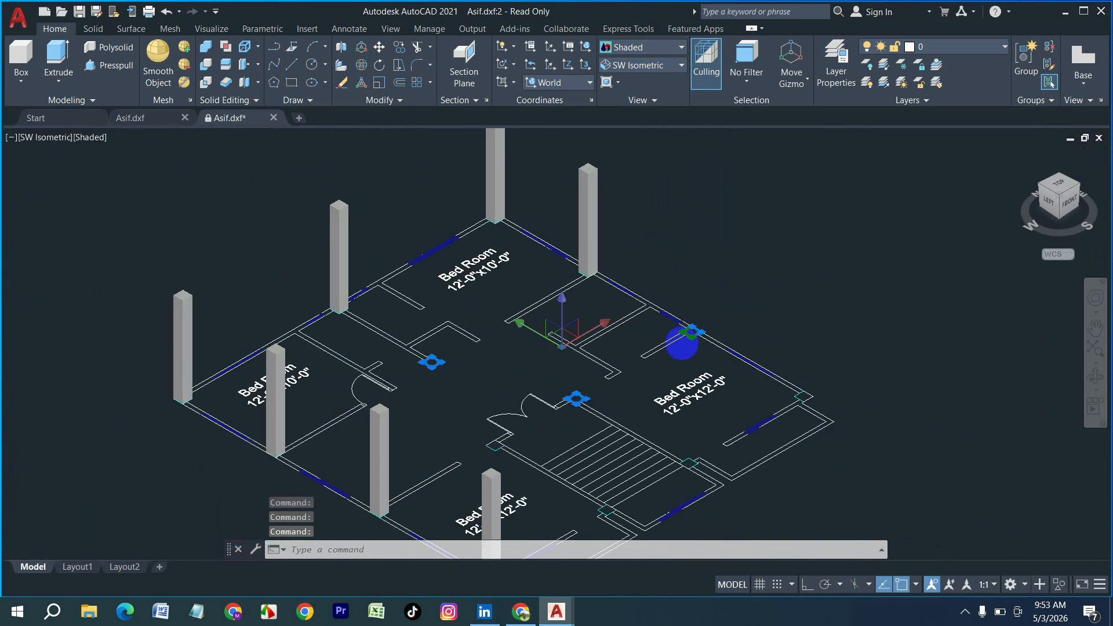
left_click(54, 64)
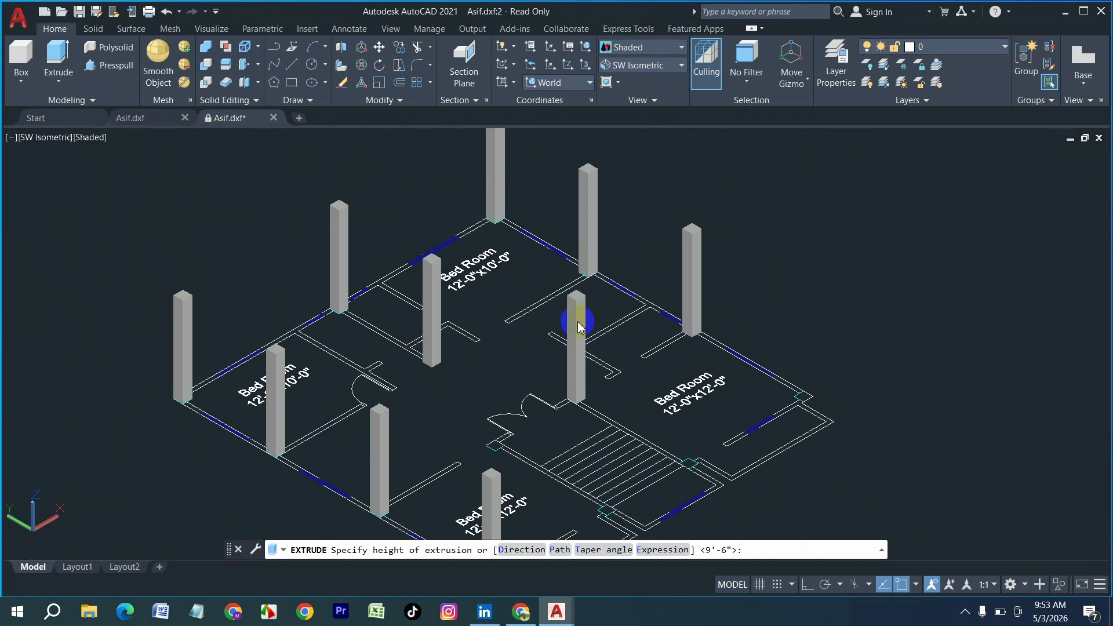
key("Return")
- Extrude the four remaining column outlines, around the staircase and at the 12'-0"x12'-0" bedroom's outer corner, to 9'-6"
scroll(557, 223, "down", 2)
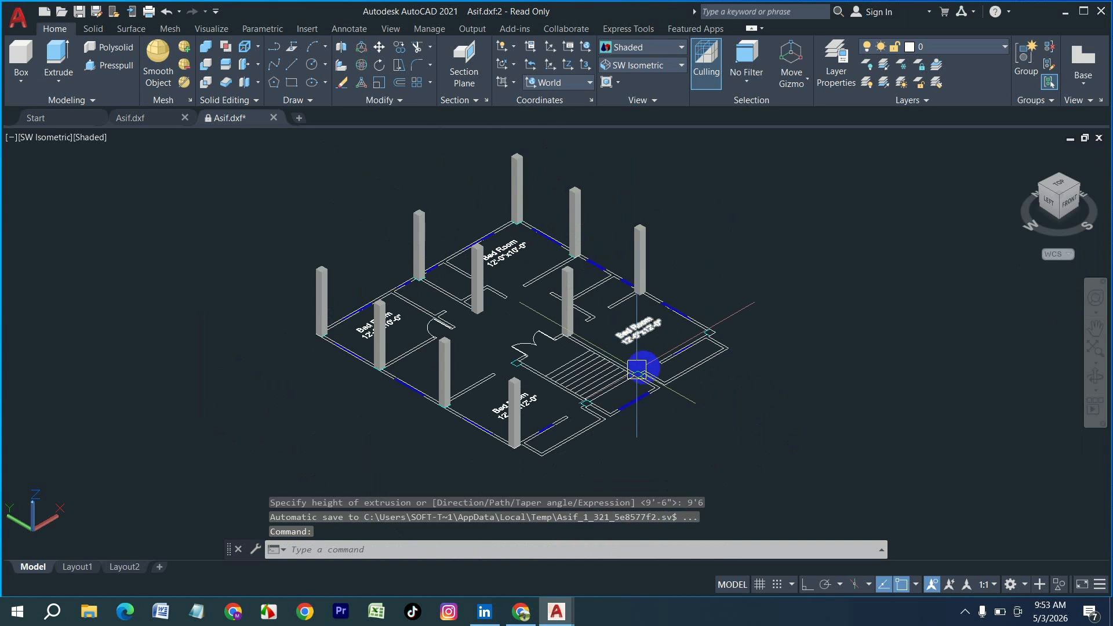
scroll(637, 368, "up", 3)
scroll(489, 439, "up", 3)
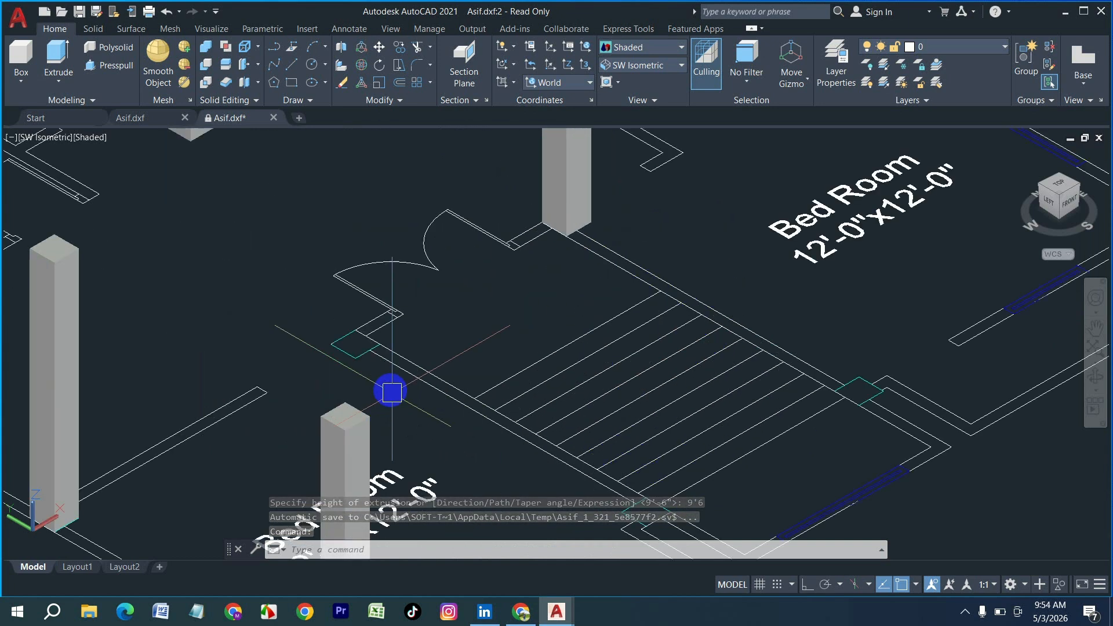
scroll(526, 397, "down", 4)
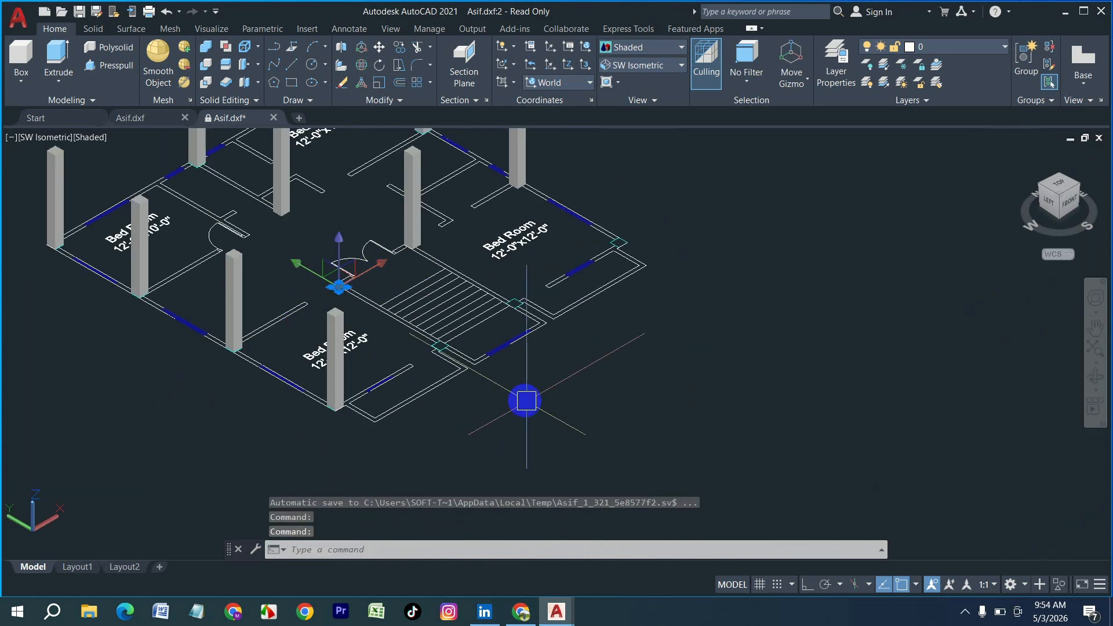
scroll(439, 326, "up", 5)
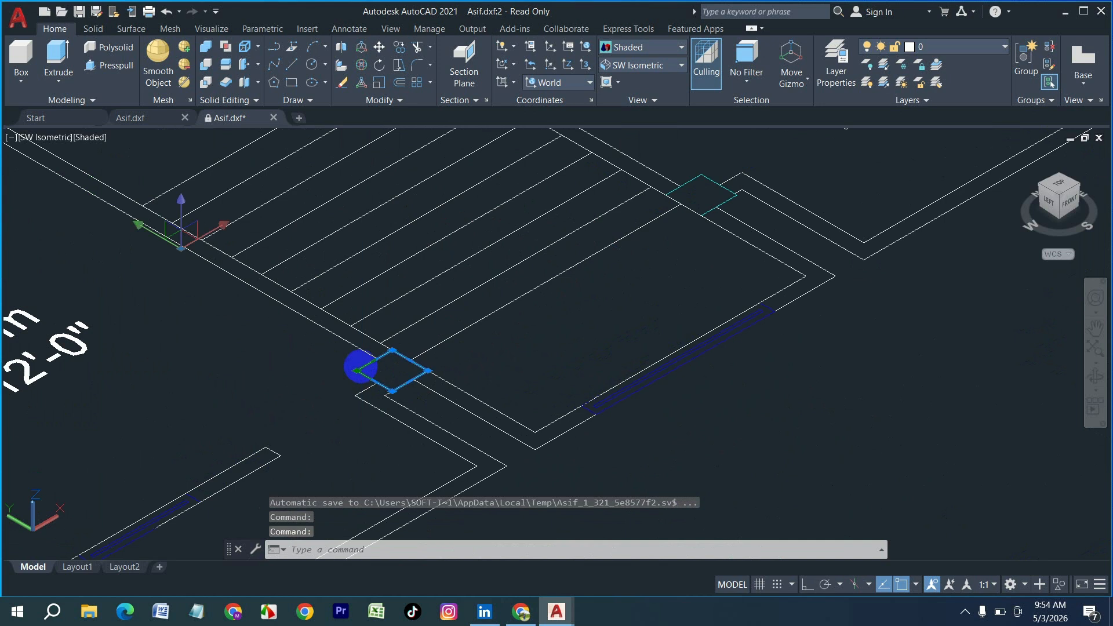
scroll(360, 366, "down", 4)
scroll(481, 297, "up", 3)
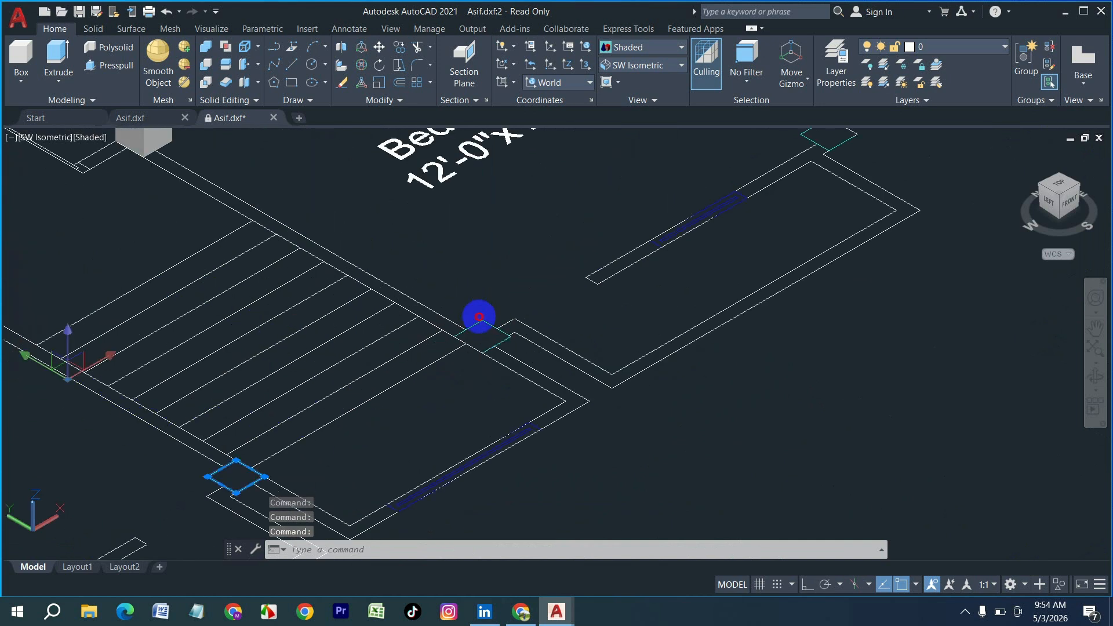
scroll(686, 177, "down", 4)
scroll(718, 167, "up", 5)
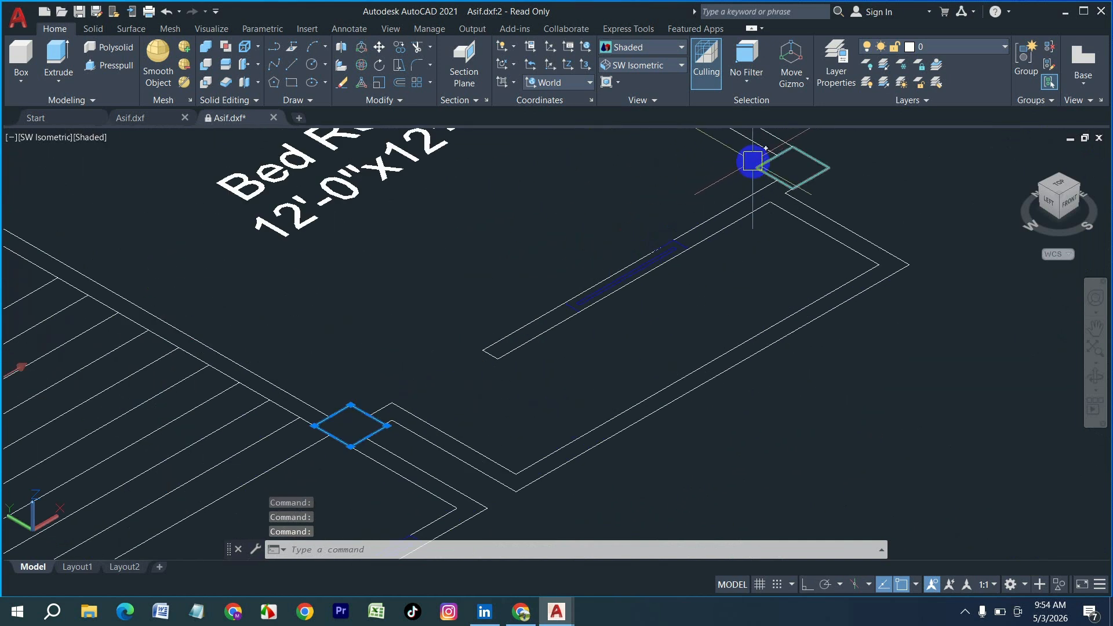
scroll(674, 307, "down", 4)
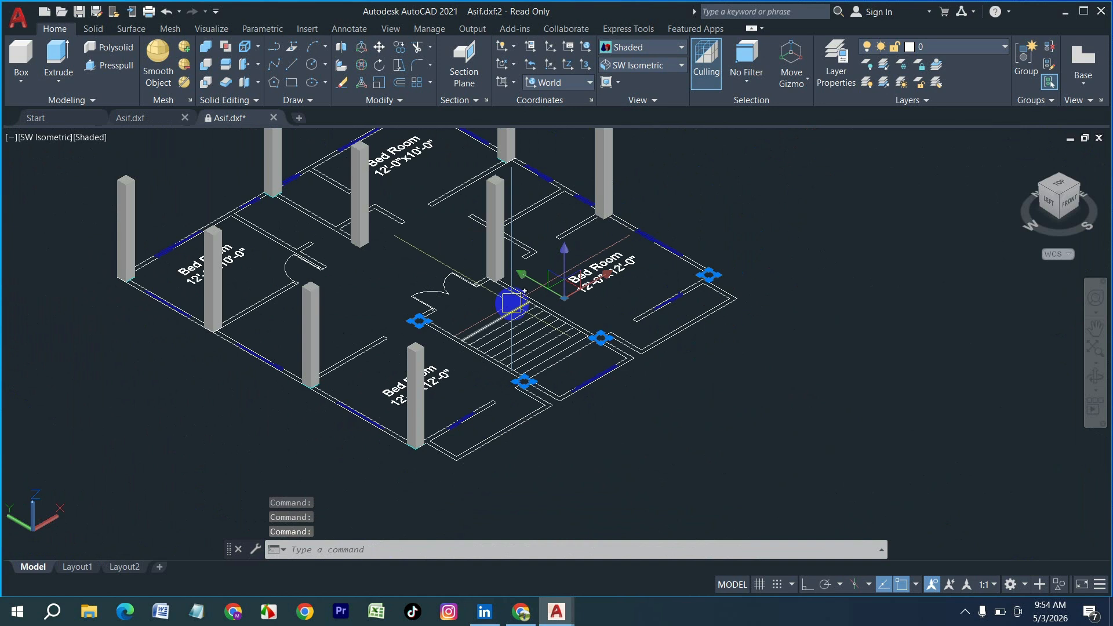
scroll(311, 276, "up", 2)
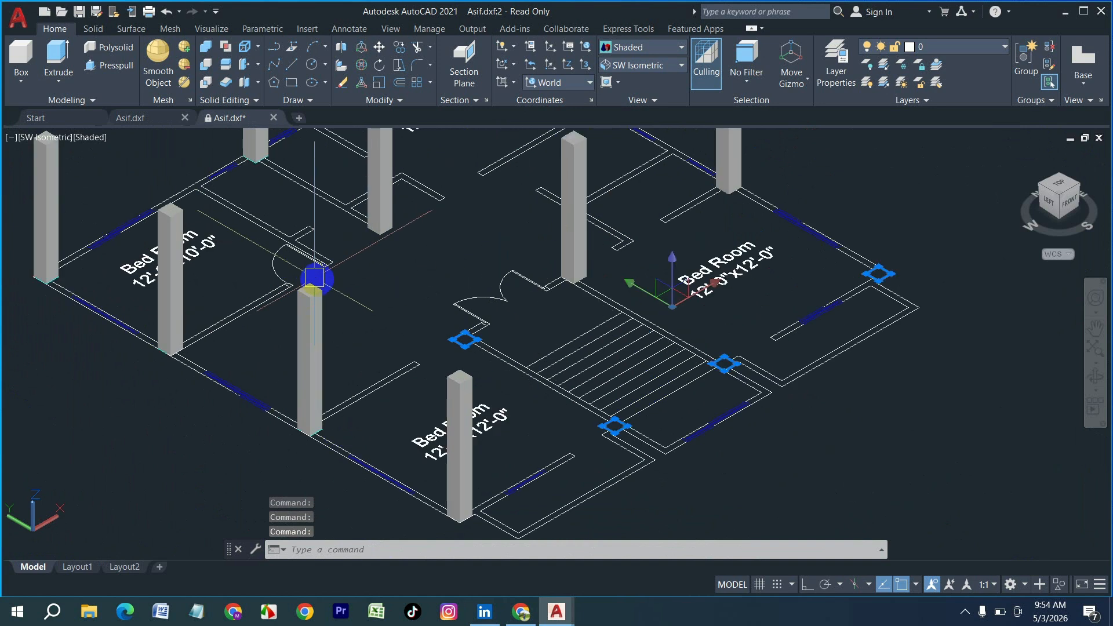
left_click(63, 58)
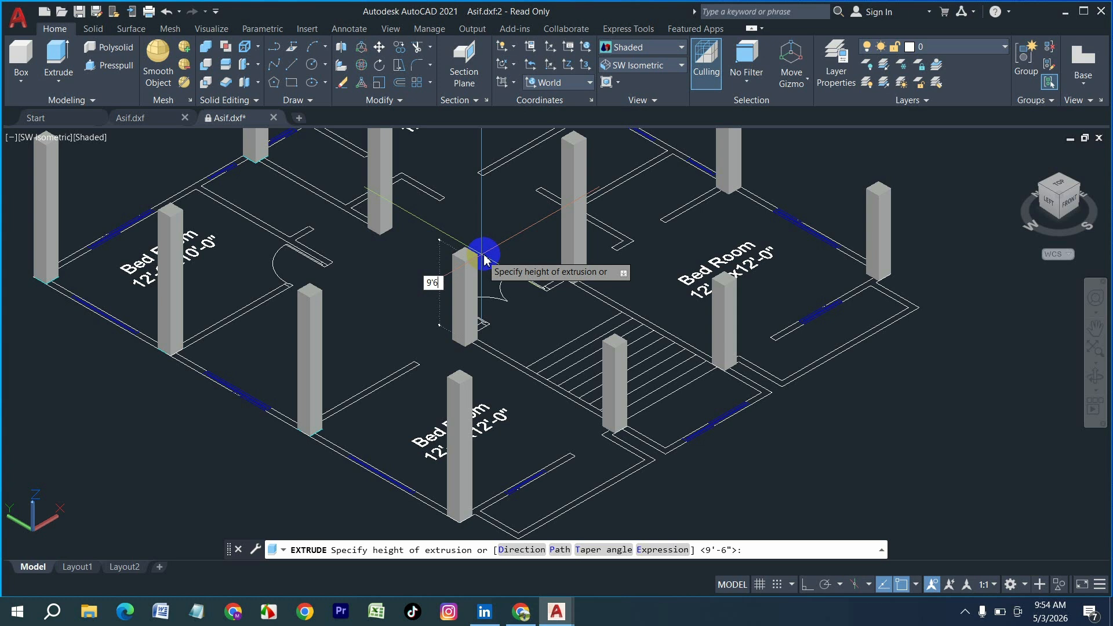
key("Return")
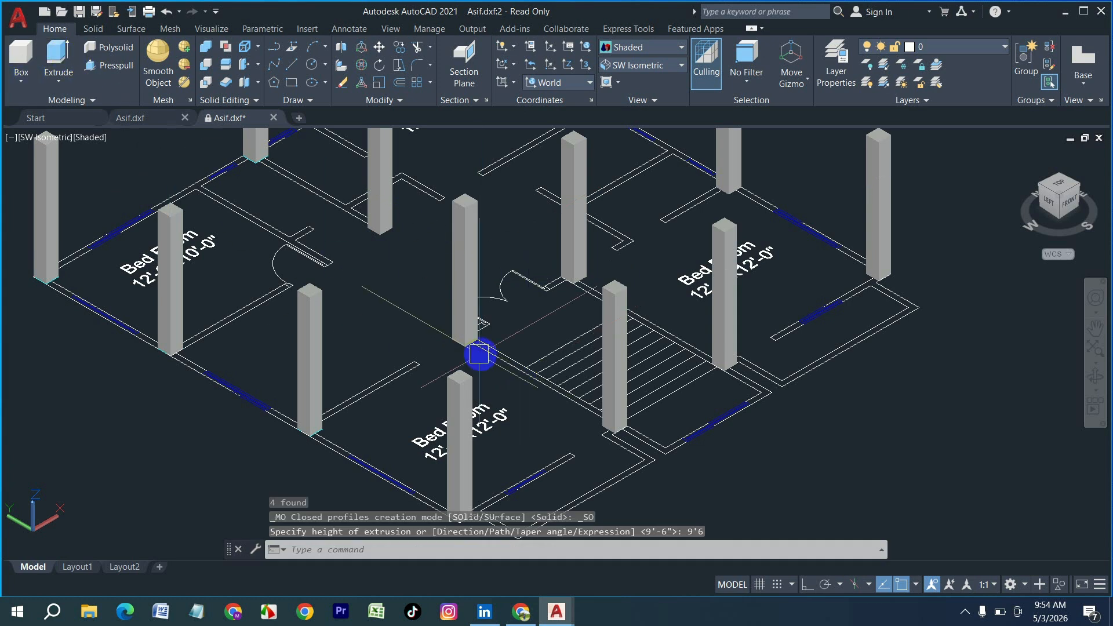
scroll(478, 355, "down", 2)
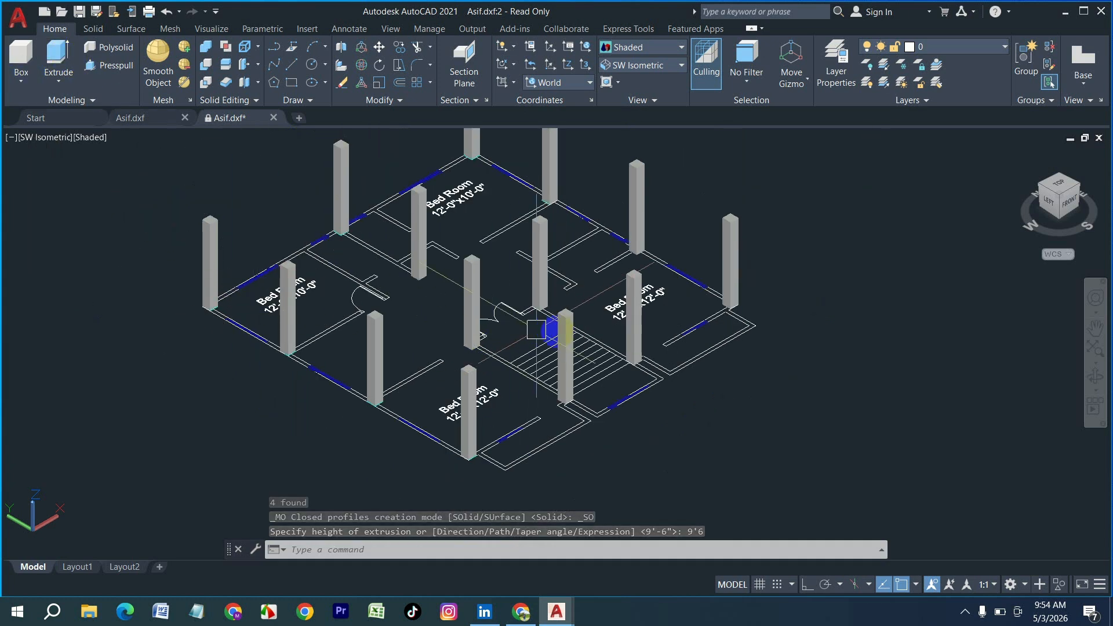
scroll(537, 329, "down", 3)
scroll(539, 335, "up", 3)
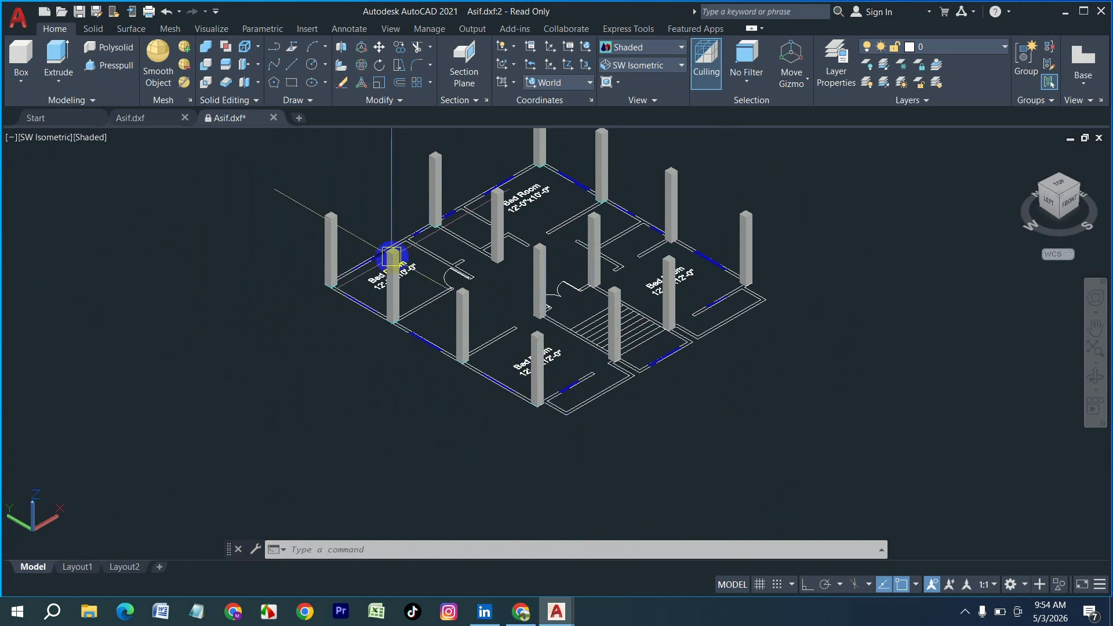
- Create a 9'-6" high box over the outer wall strip between the corner column and the first bedroom window
scroll(318, 254, "up", 5)
scroll(388, 304, "up", 2)
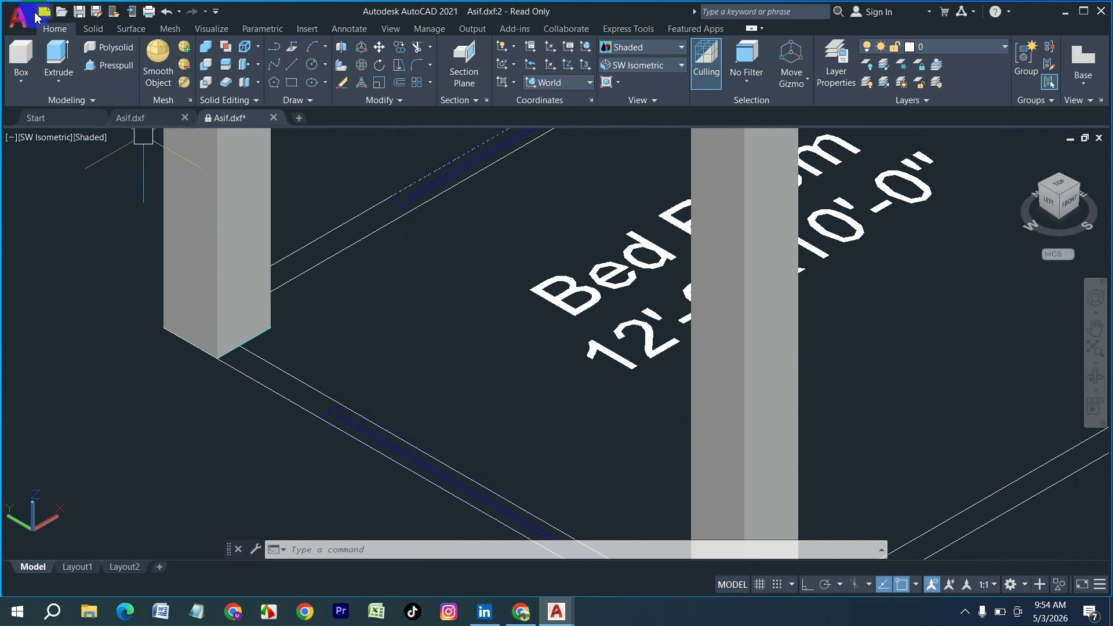
left_click(19, 62)
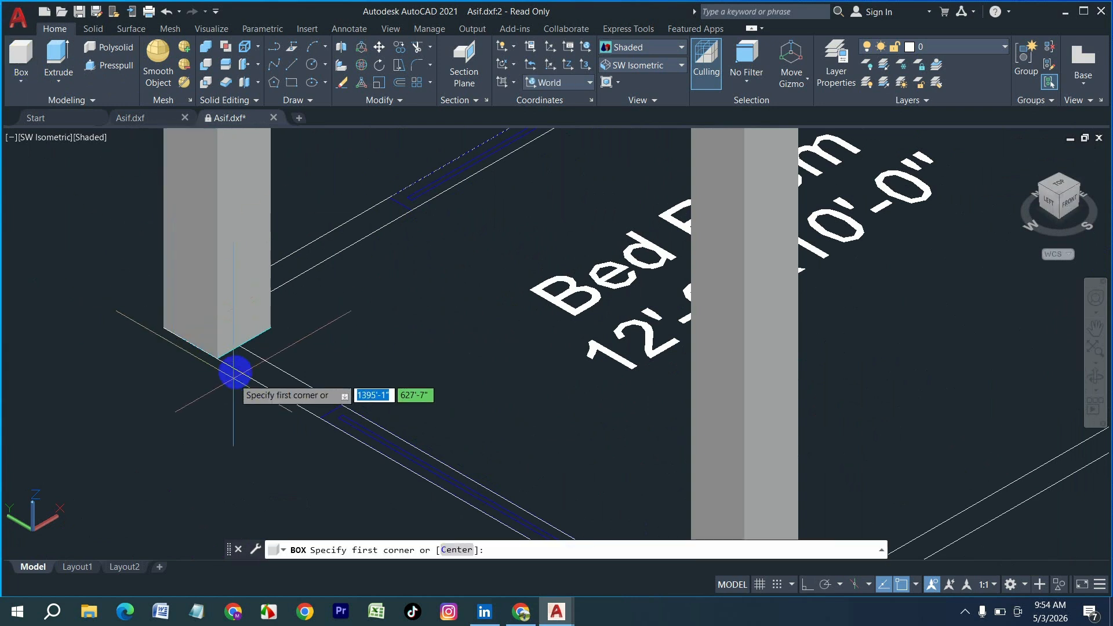
left_click(234, 351)
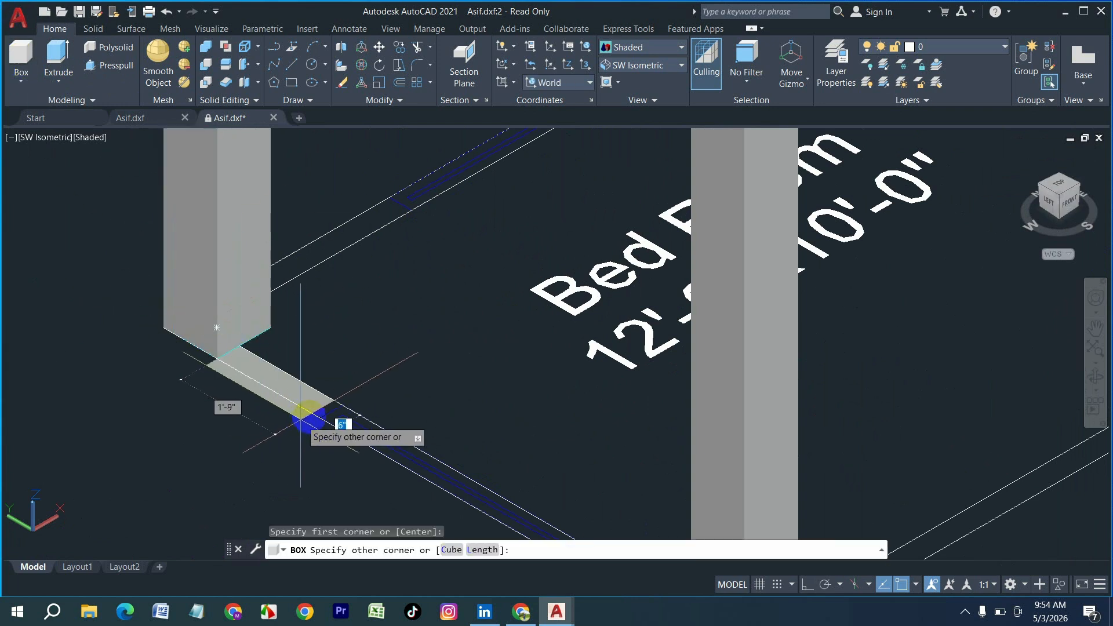
left_click(320, 417)
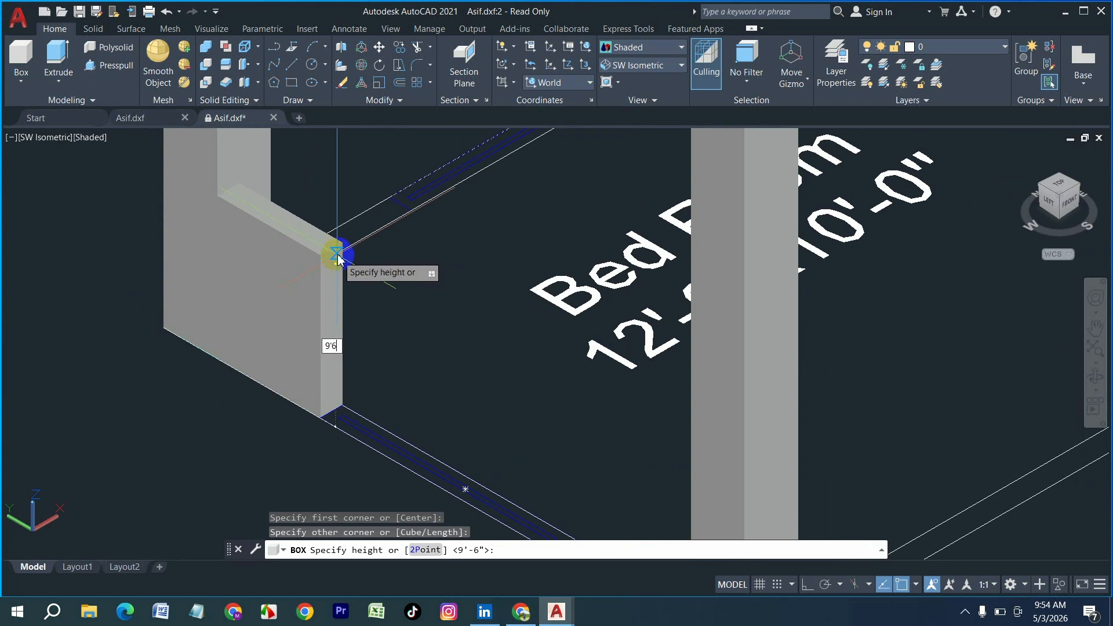
key("Return")
- Create another 9'-6" high box over the wall strip between that window's far end and the next column
scroll(356, 319, "down", 3)
scroll(425, 392, "up", 5)
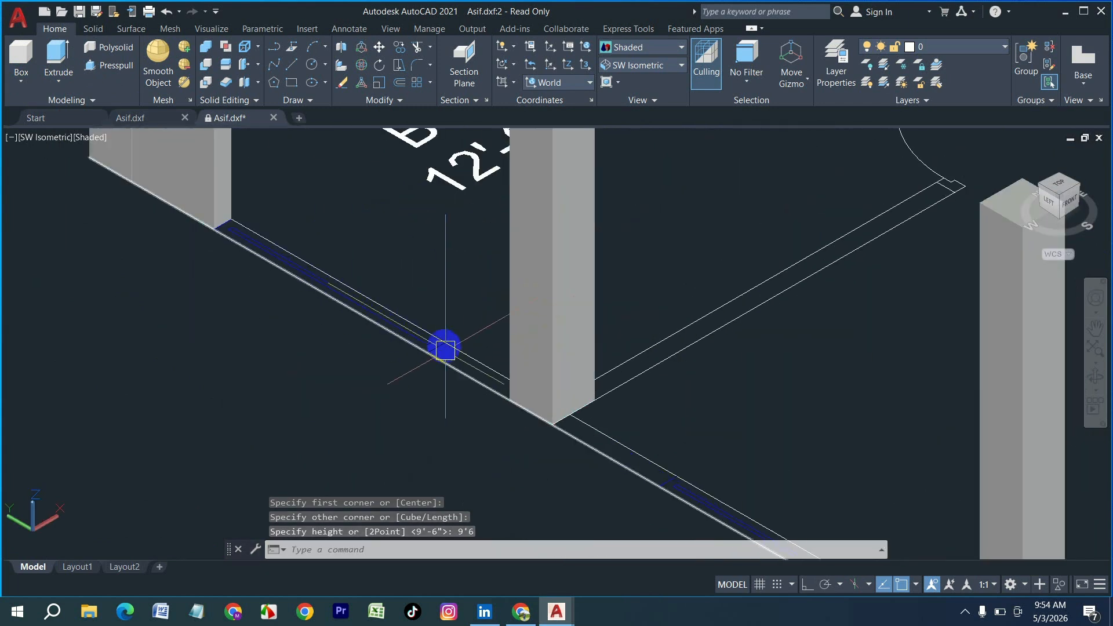
key("Return")
left_click(444, 343)
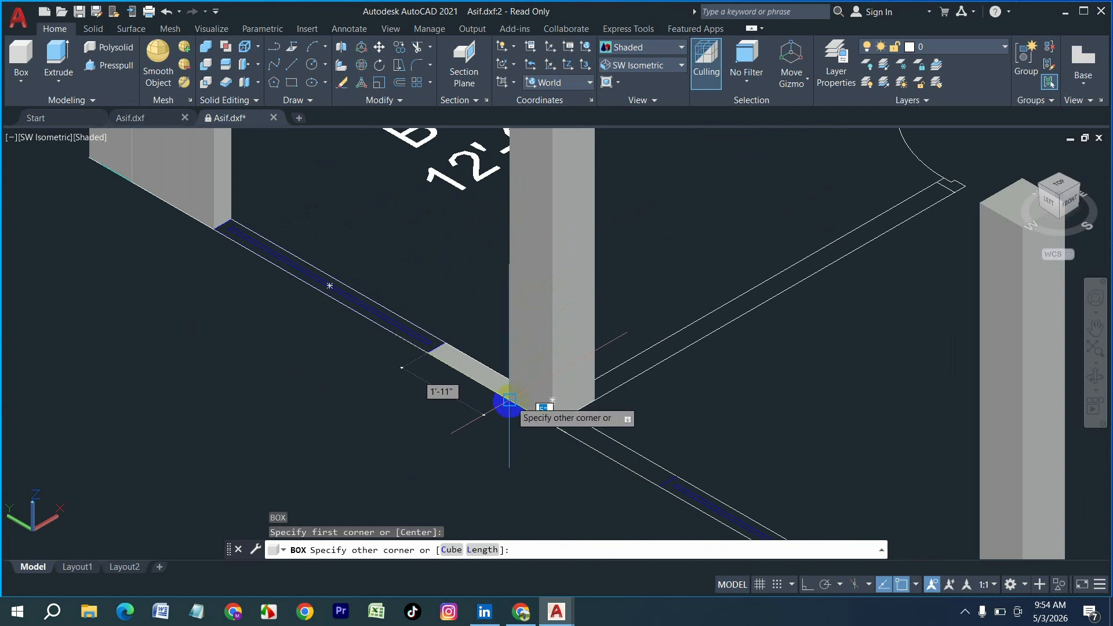
left_click(509, 399)
key("Return")
- Create a 30" high sill wall box across the window opening between the two full-height wall pieces
scroll(419, 346, "down", 3)
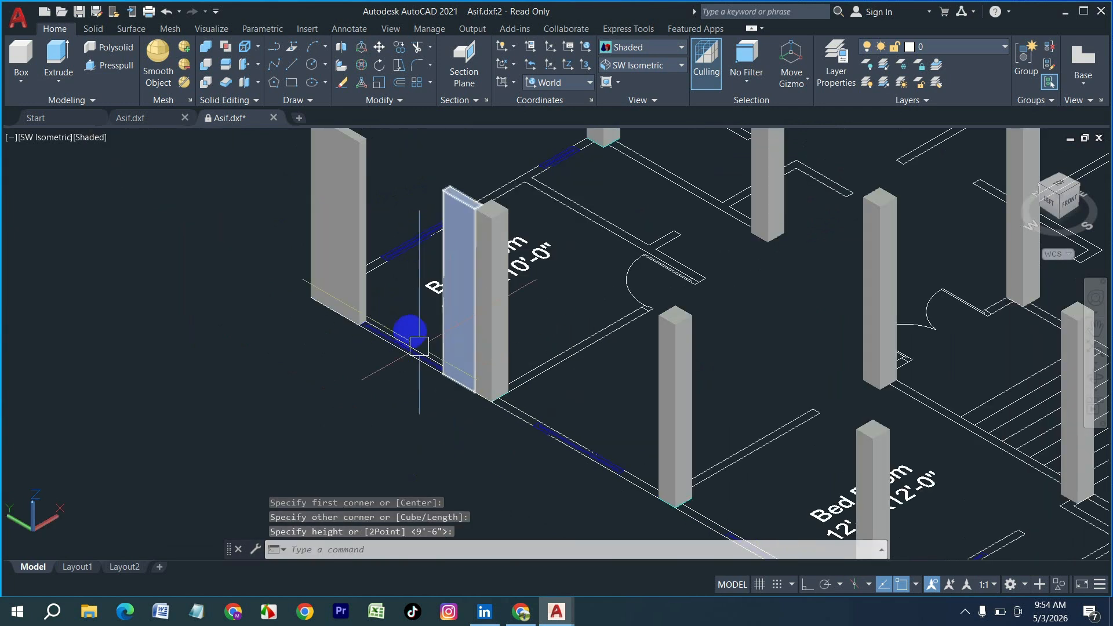
scroll(419, 346, "up", 5)
key("Return")
left_click(319, 313)
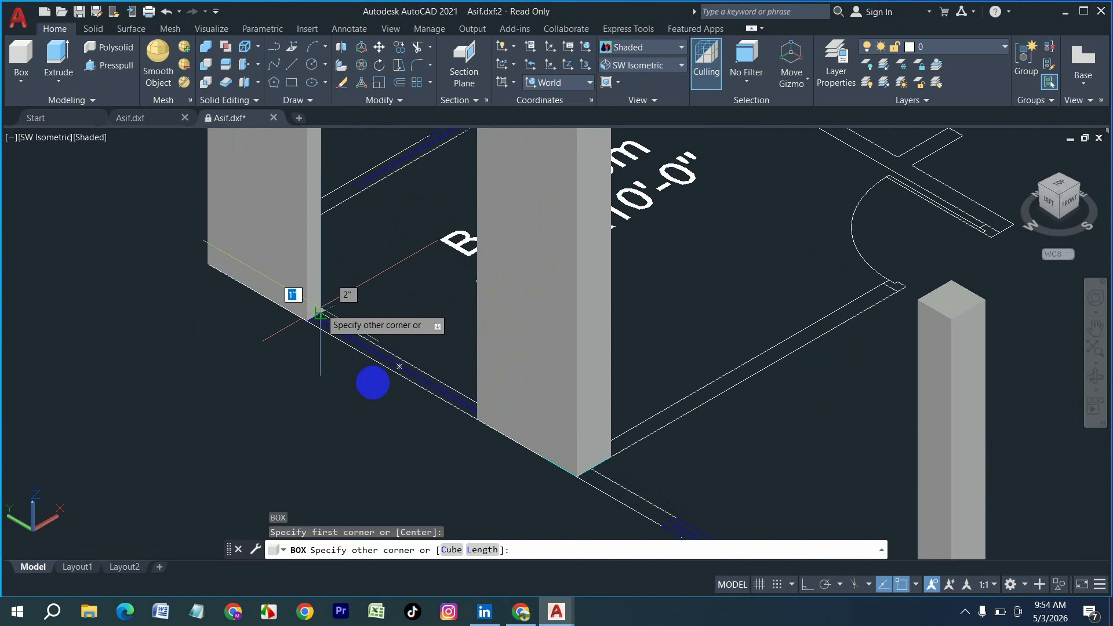
left_click(472, 427)
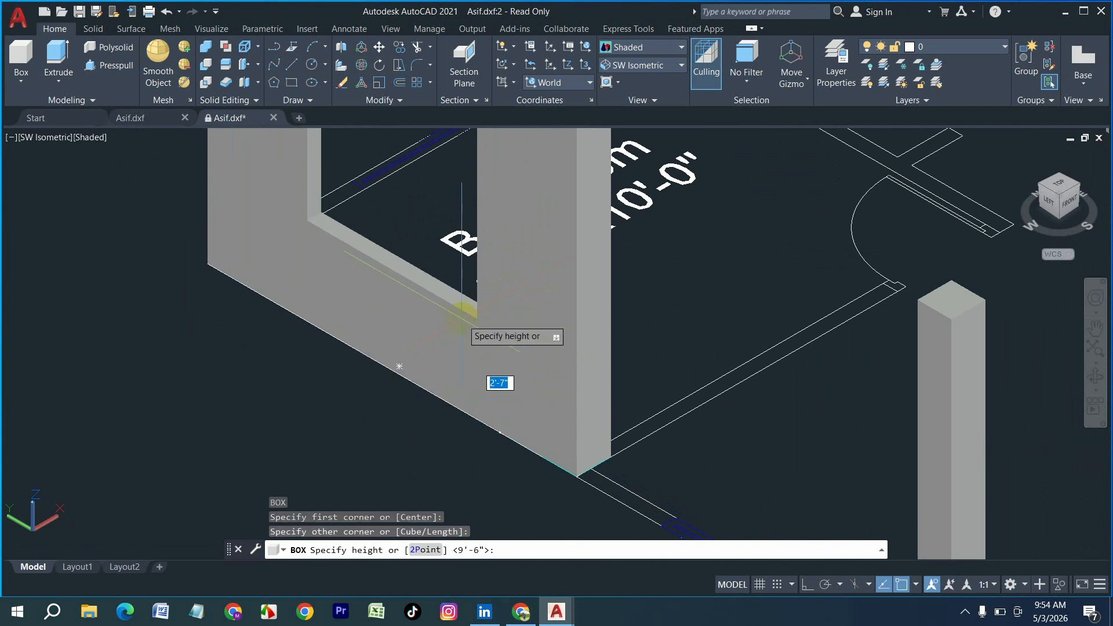
key("Return")
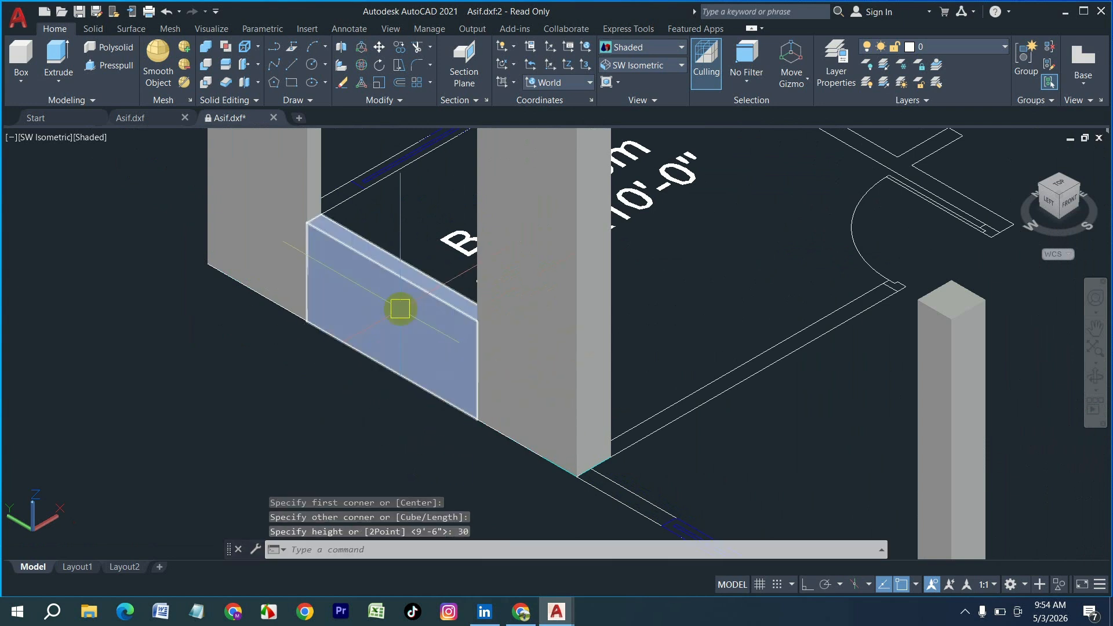
- Copy the sill wall box from its top corner up to the top of the adjacent wall piece, closing the wall above the window
left_click(394, 327)
type("c")
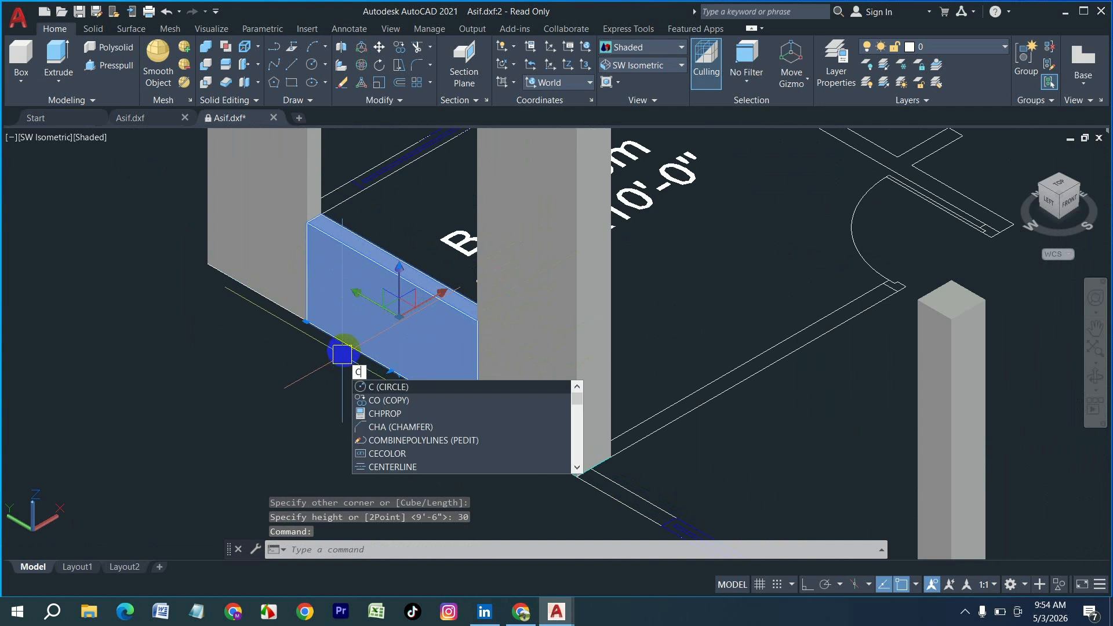
type("p")
key("Return")
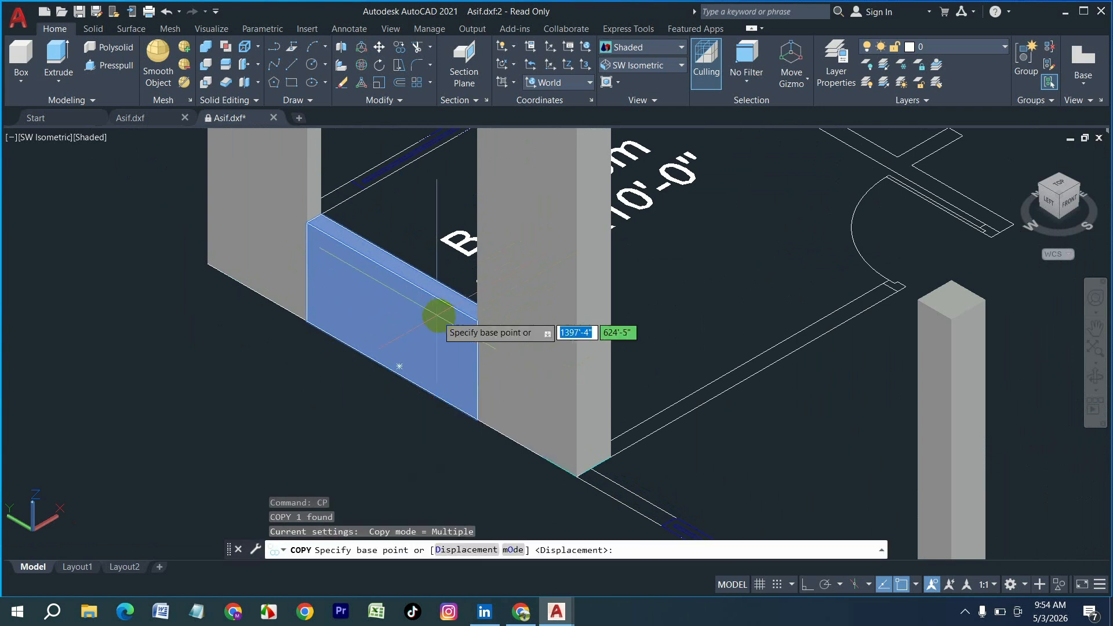
left_click(475, 320)
scroll(475, 321, "down", 4)
scroll(466, 231, "up", 4)
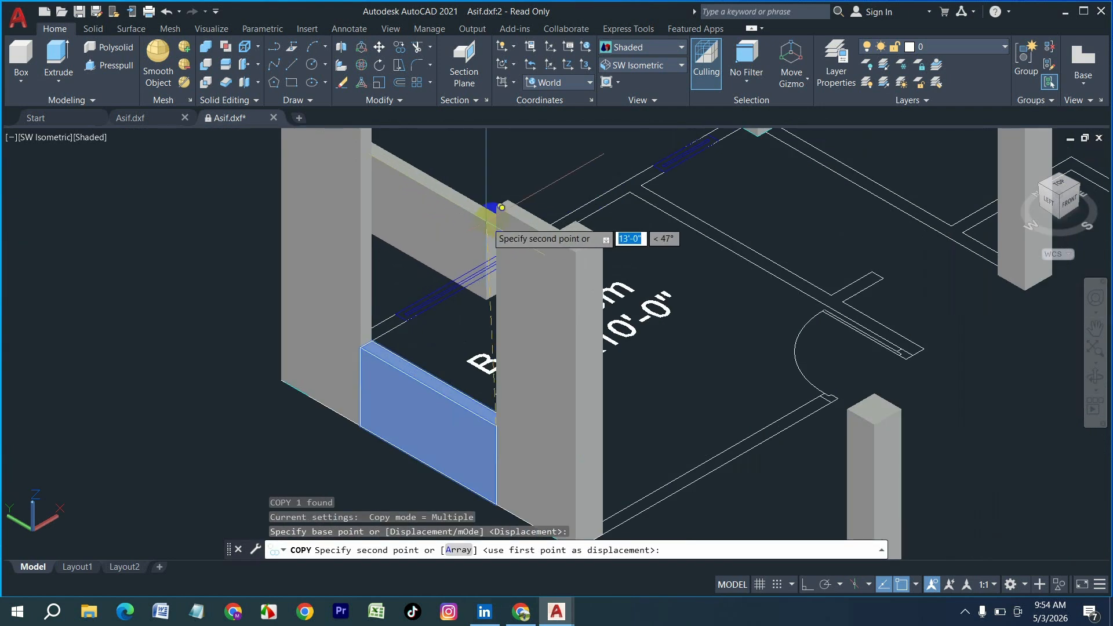
left_click(497, 204)
scroll(498, 203, "down", 4)
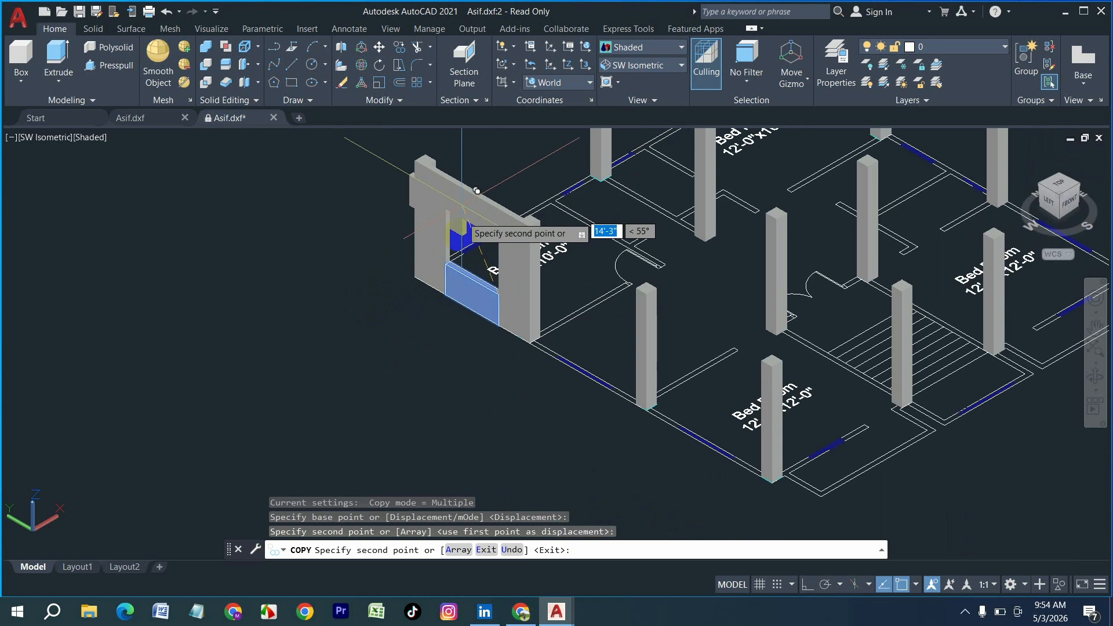
scroll(458, 233, "up", 4)
key("Escape")
- Try copying the four wall pieces around the window into the next bay, against the third column's base corner
scroll(455, 236, "down", 2)
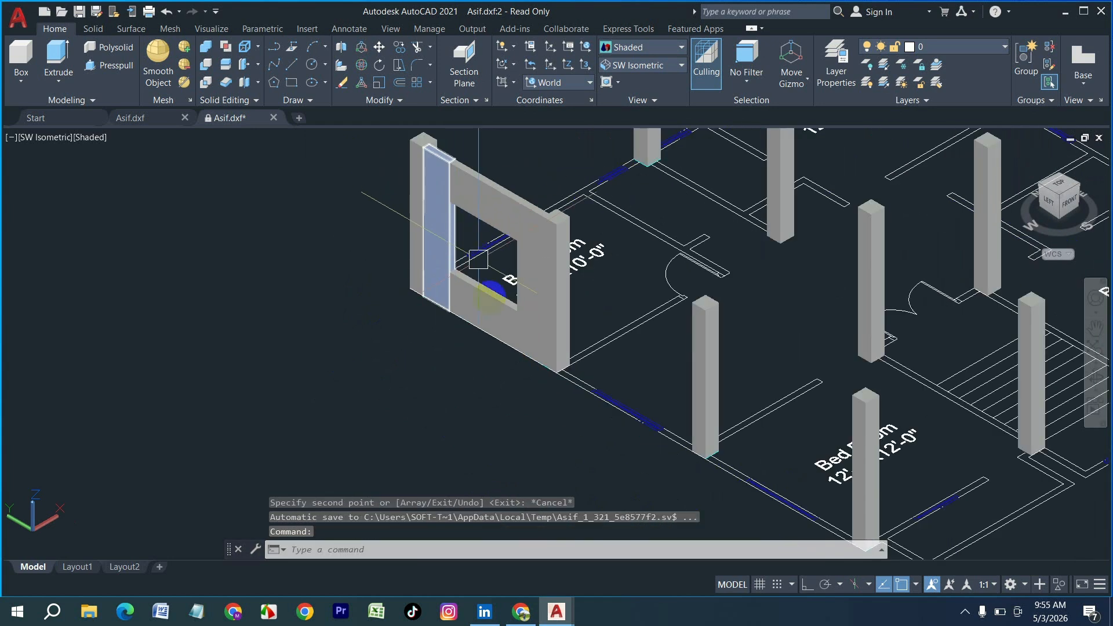
scroll(494, 220, "up", 2)
left_click(406, 193)
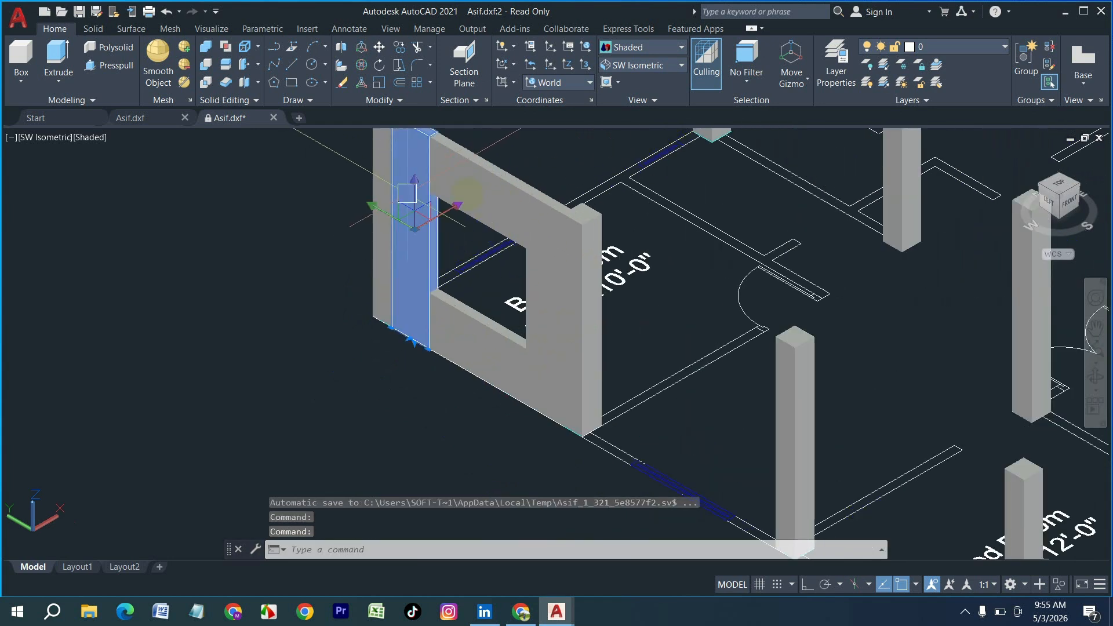
left_click(483, 190)
left_click(549, 232)
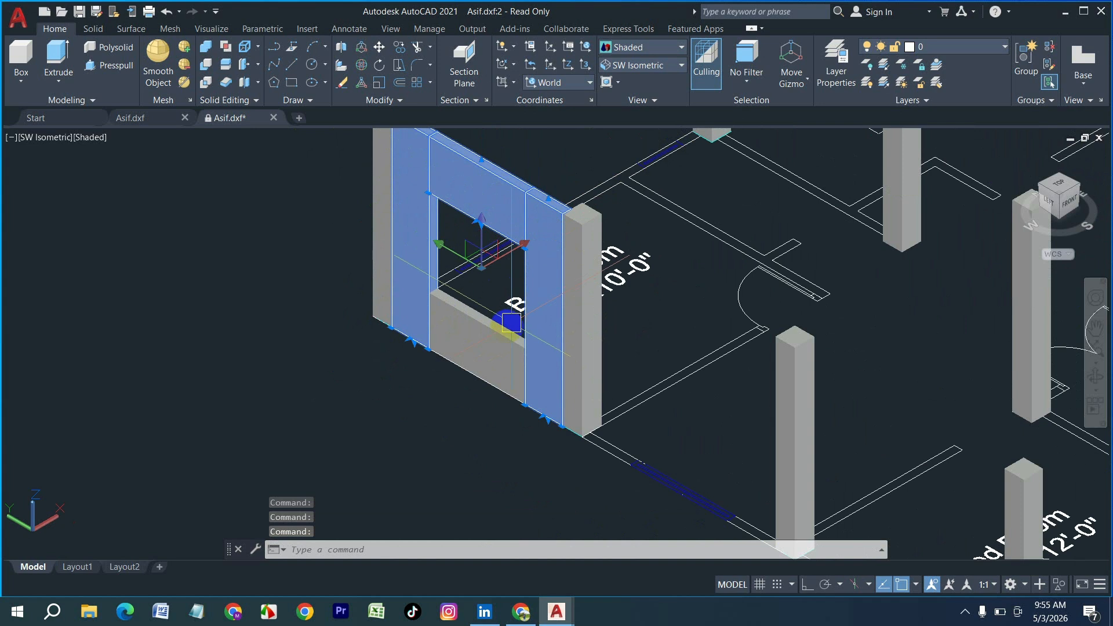
left_click(490, 341)
scroll(503, 263, "down", 2)
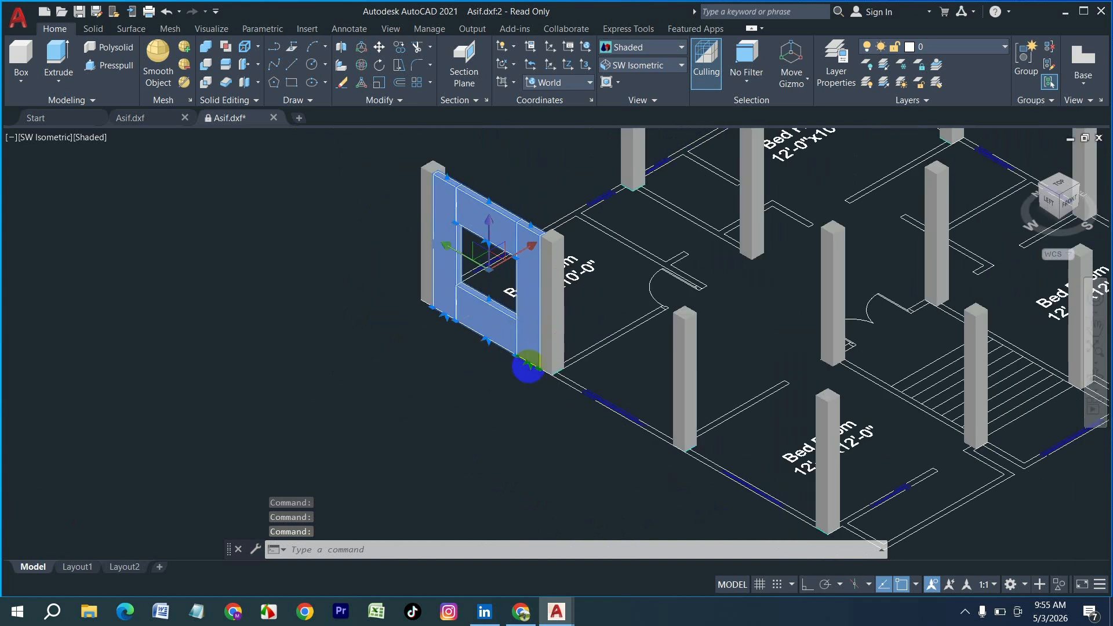
scroll(528, 366, "up", 2)
type("p")
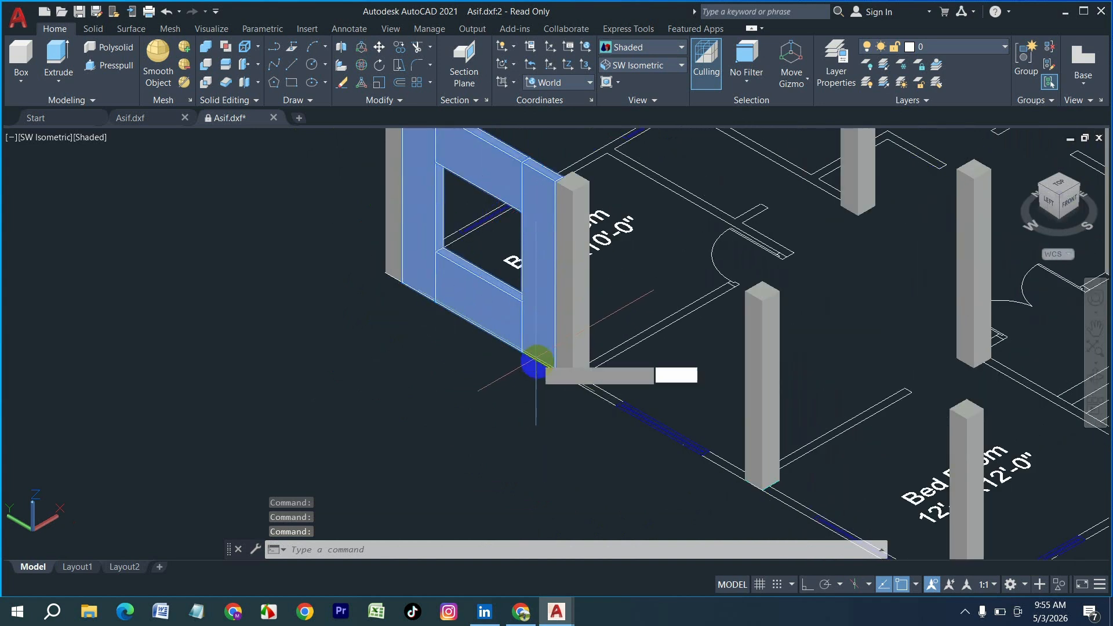
key("Return")
scroll(536, 369, "up", 2)
left_click(568, 370)
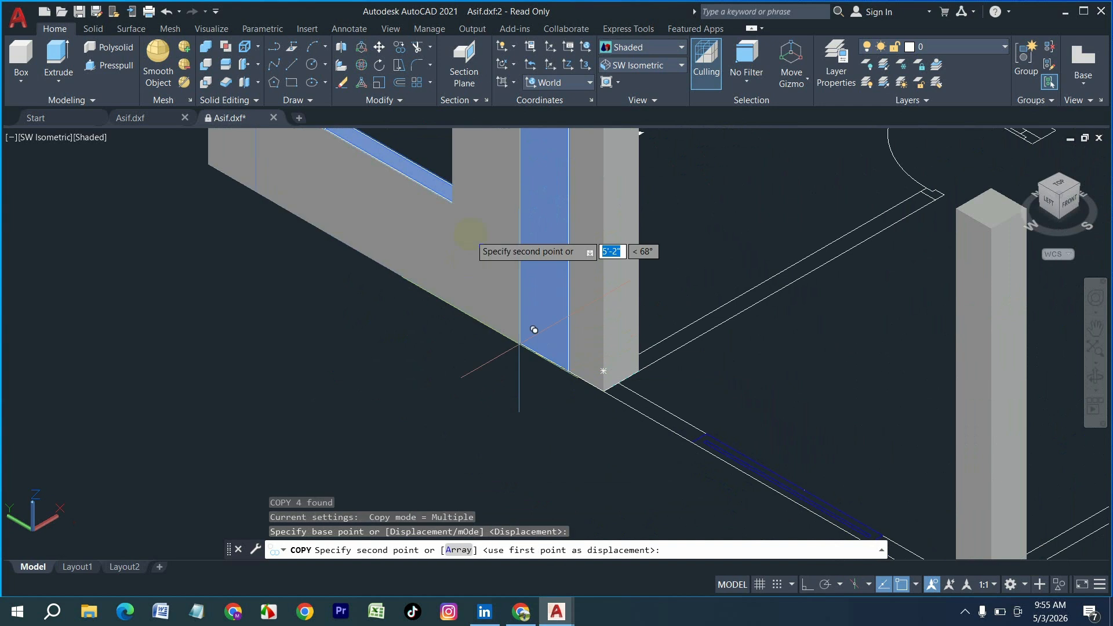
scroll(551, 293, "down", 3)
scroll(636, 325, "up", 5)
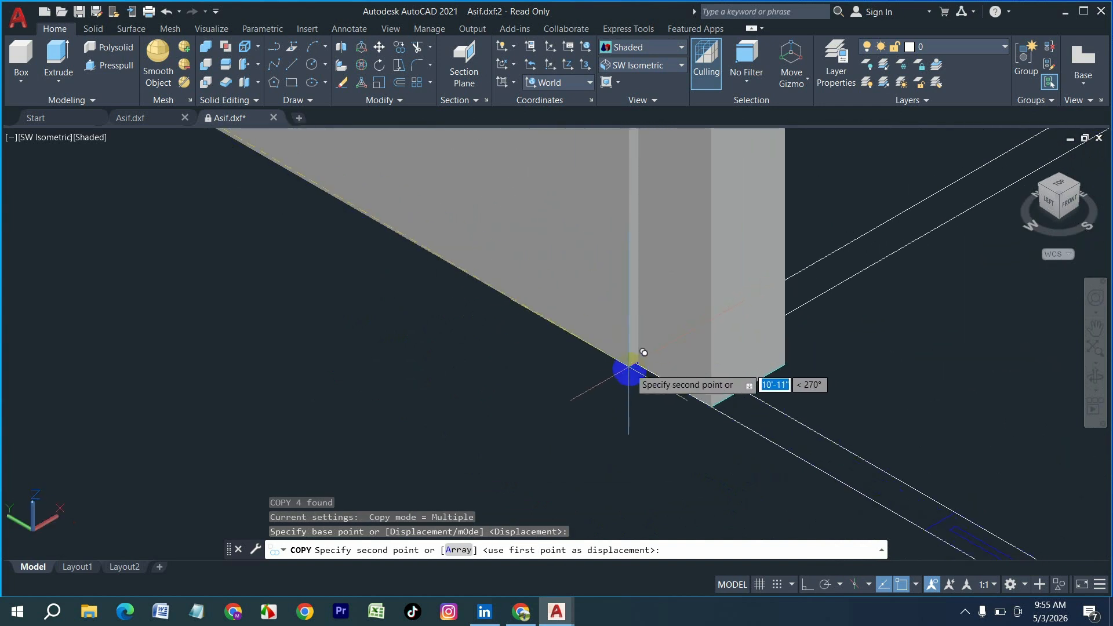
left_click(638, 366)
scroll(638, 365, "down", 5)
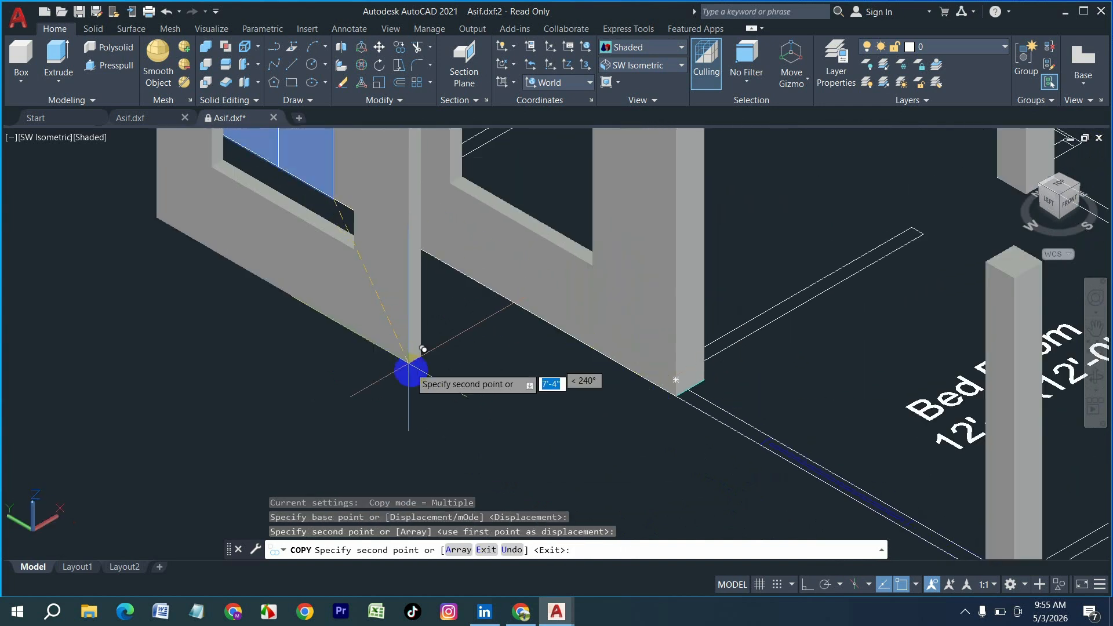
key("Escape")
- Erase the four copied wall pieces from the second bay, leaving its columns in place
scroll(398, 380, "down", 2)
scroll(443, 350, "up", 2)
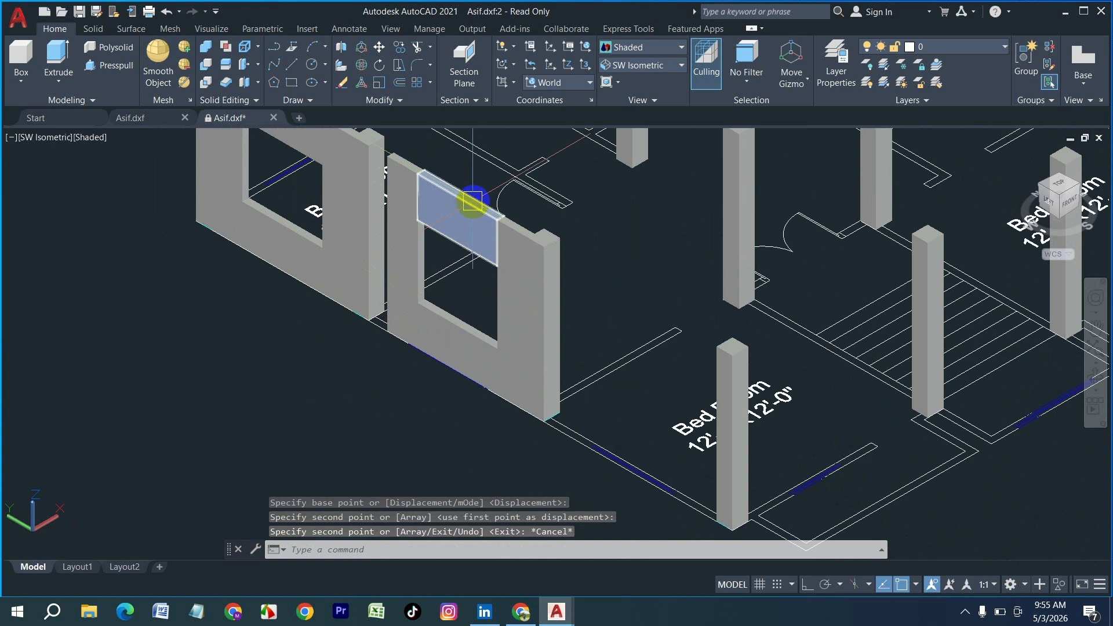
left_click(468, 204)
key("Delete")
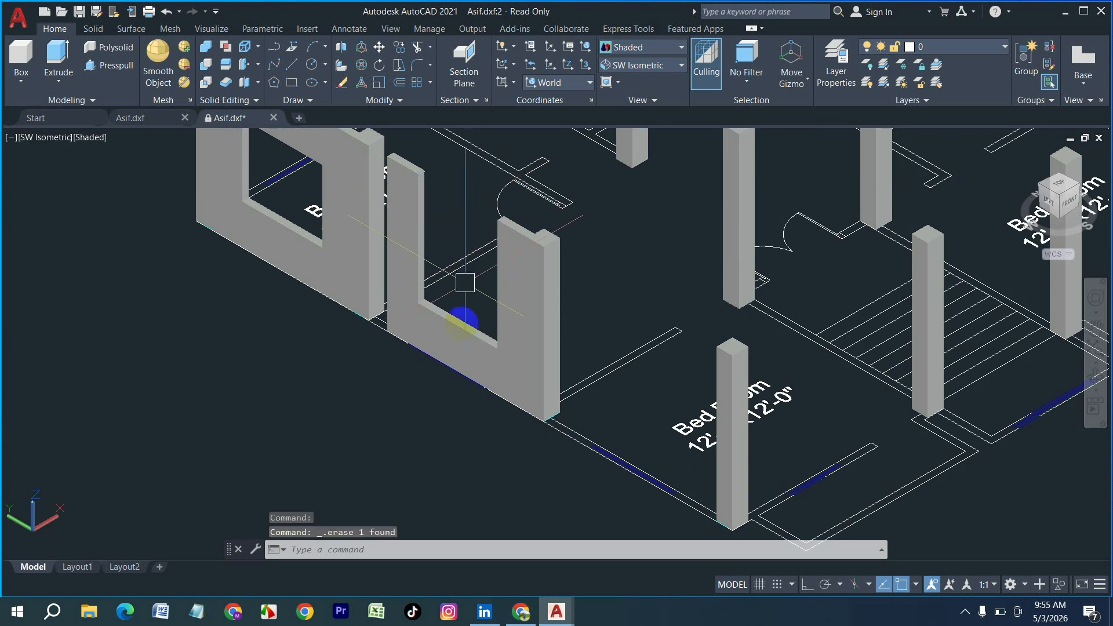
left_click(471, 346)
key("Delete")
left_click(514, 303)
key("Delete")
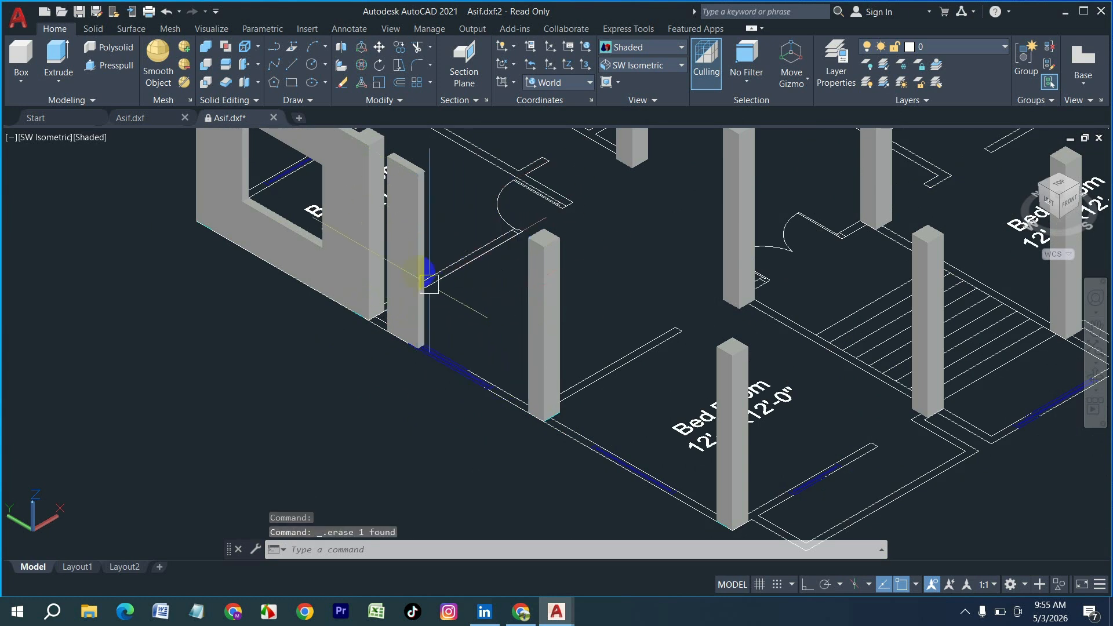
left_click(403, 259)
key("Delete")
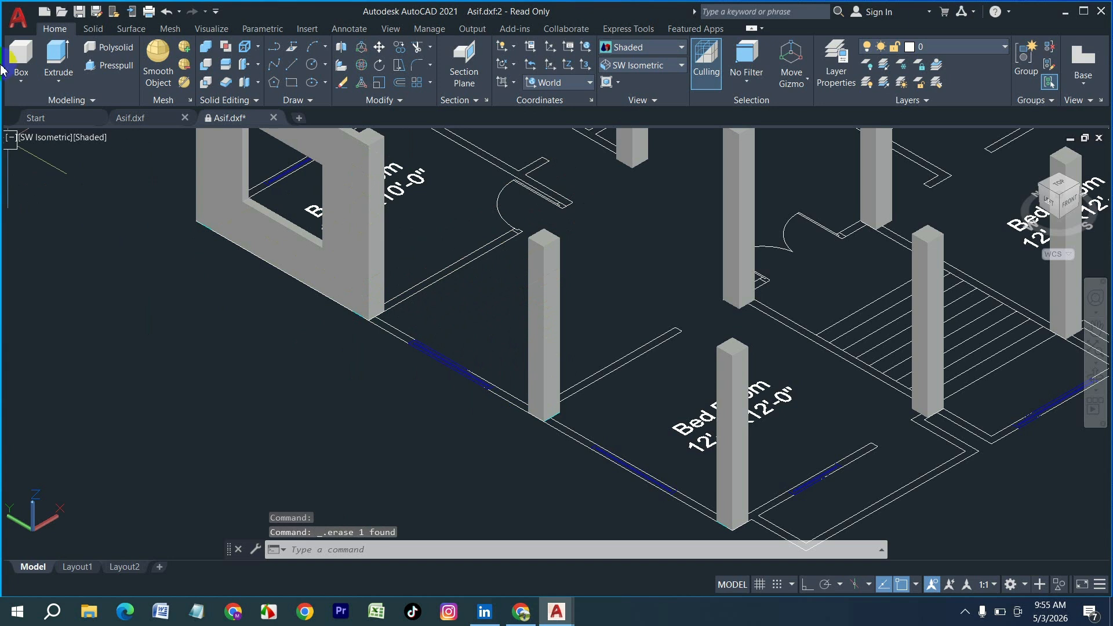
- Create a 9'-6" high box over the wall strip from the second column to the near end of the second bay's window
type("box")
key("Return")
scroll(369, 322, "up", 5)
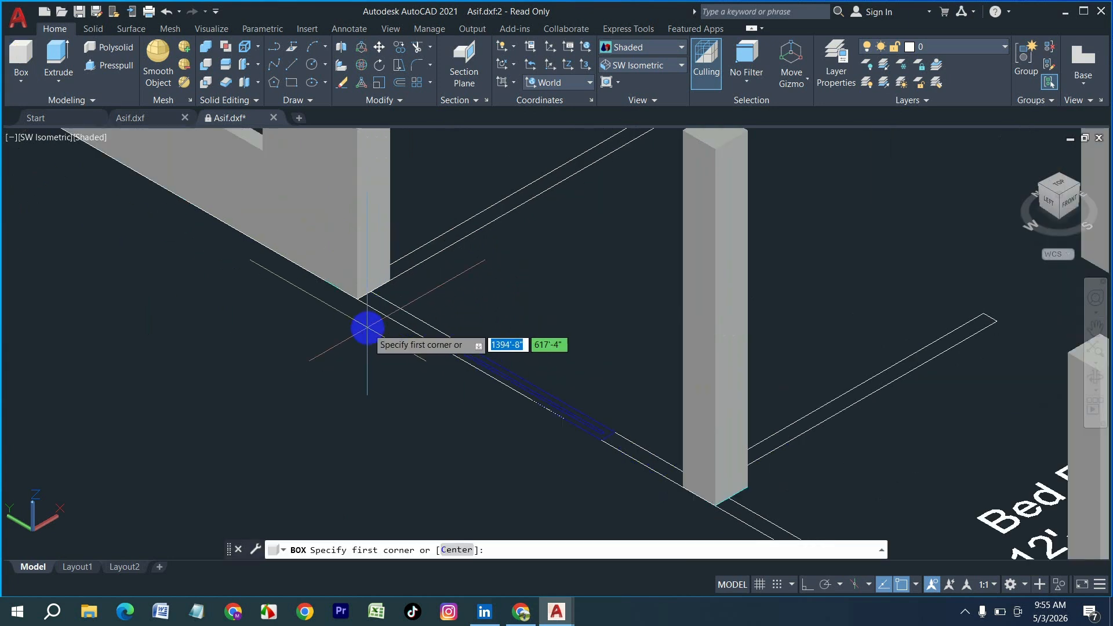
left_click(370, 291)
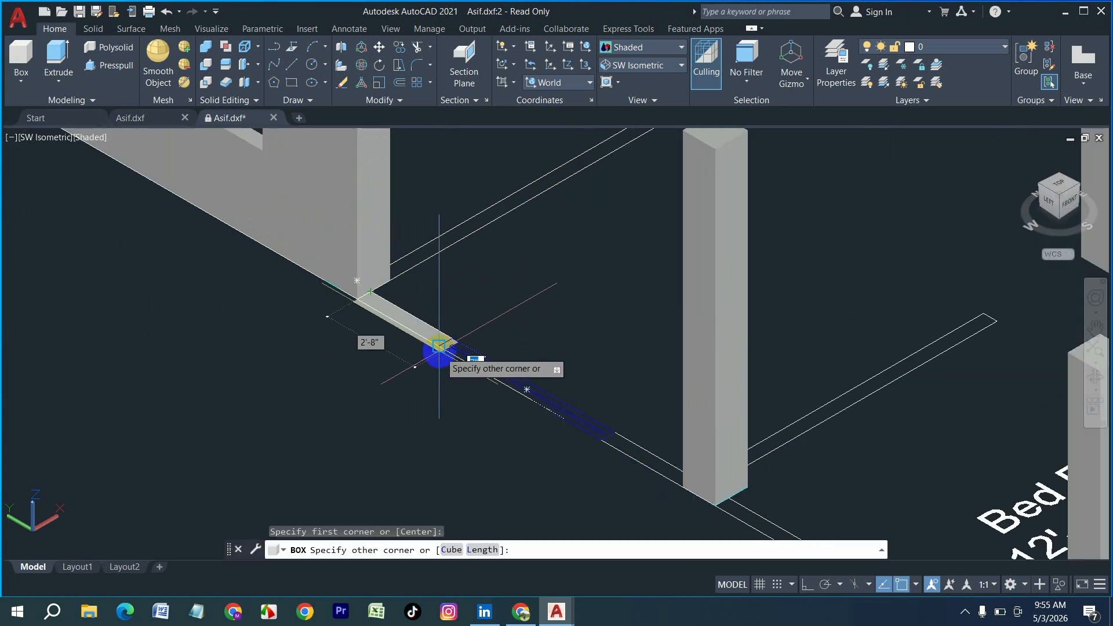
left_click(448, 347)
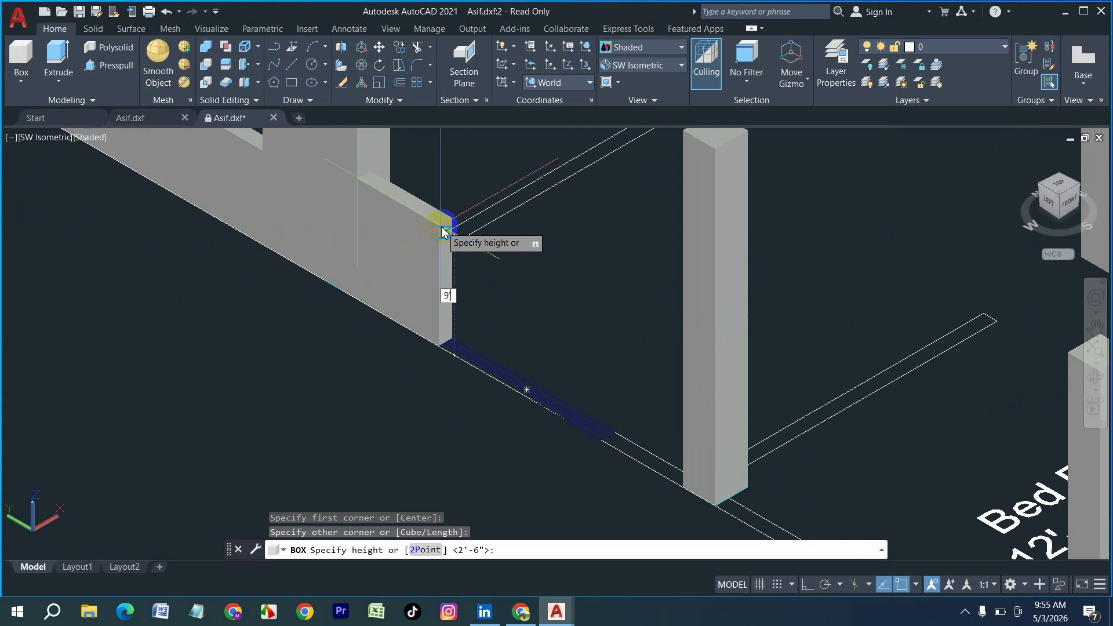
left_click(443, 232)
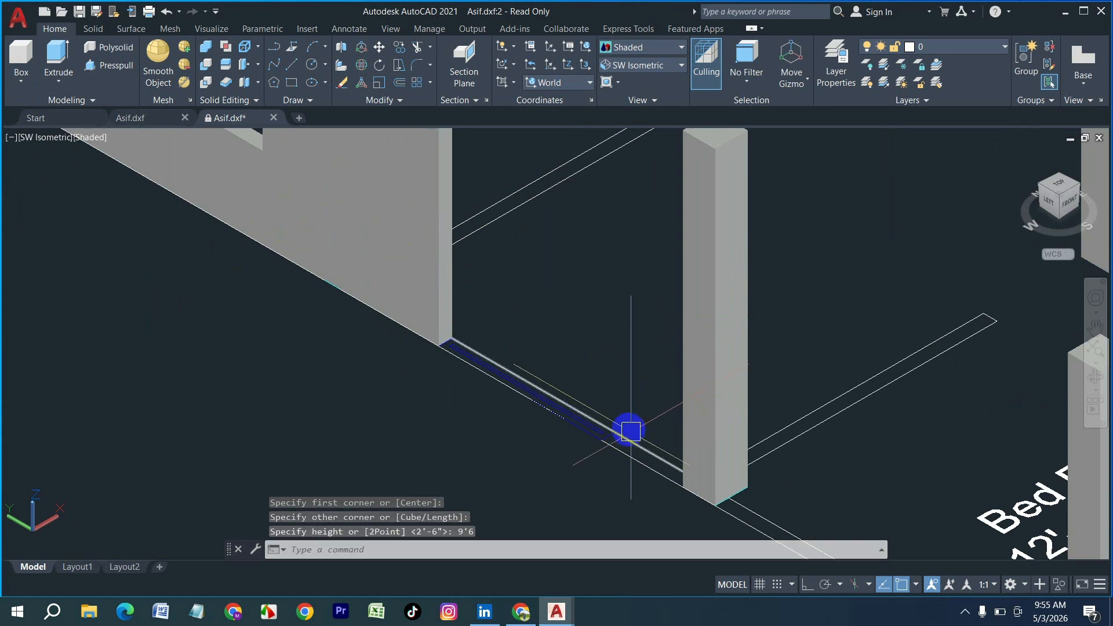
- Create a 9'-6" high box over the wall strip from the second bay's window to the third column
key("Return")
left_click(614, 433)
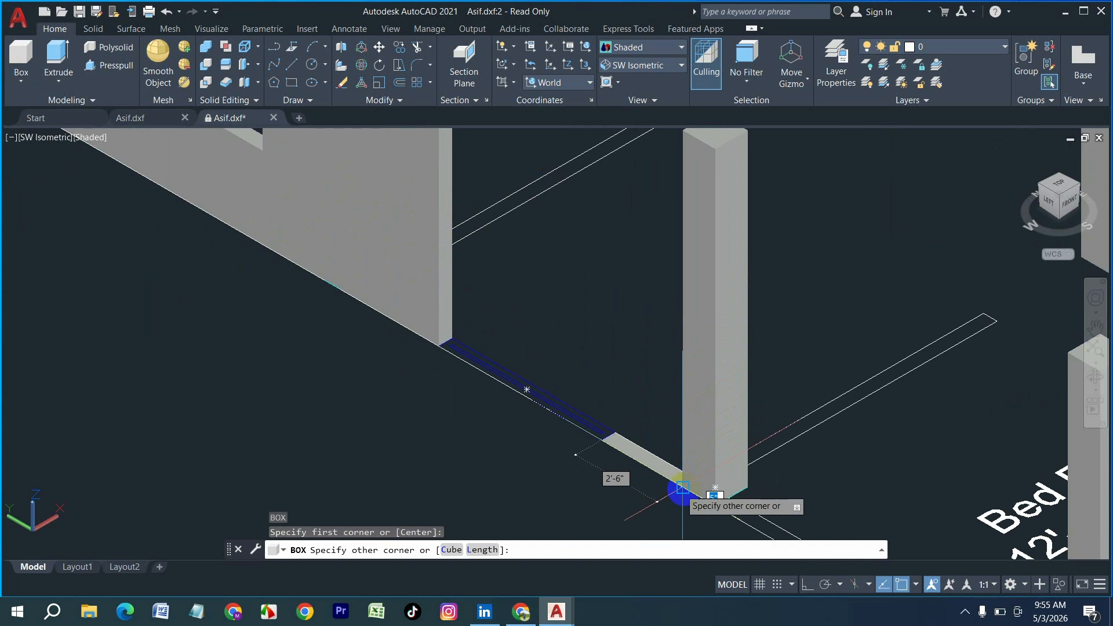
left_click(682, 487)
left_click(668, 362)
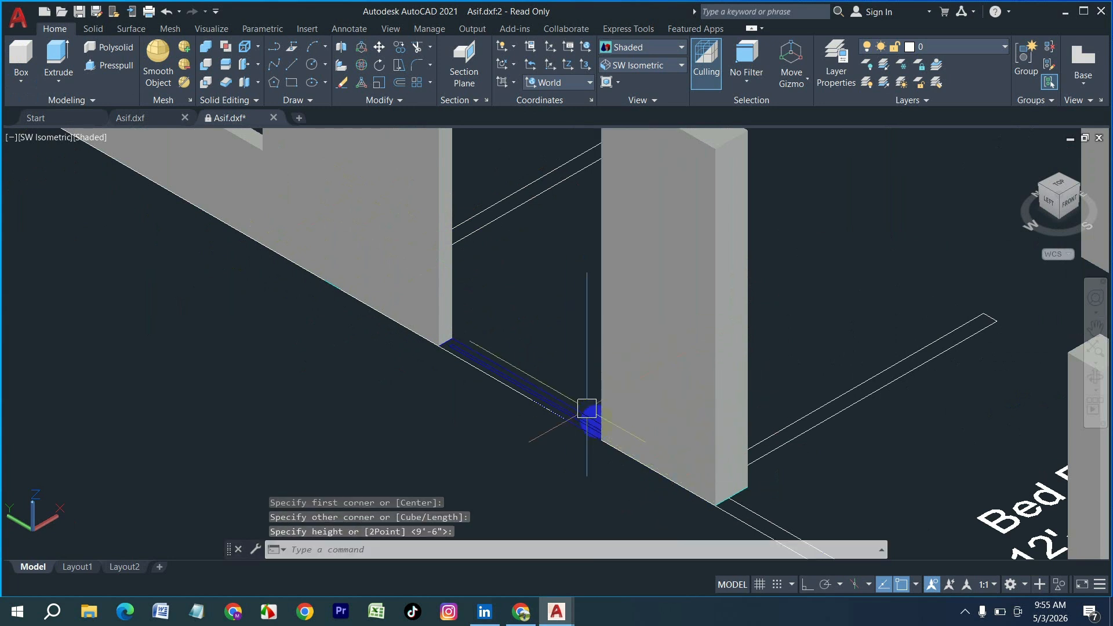
- Copy the wall pieces below and above the first bay's window into the second bay's window opening, aligned at the base corner
scroll(586, 410, "down", 3)
left_click(447, 322)
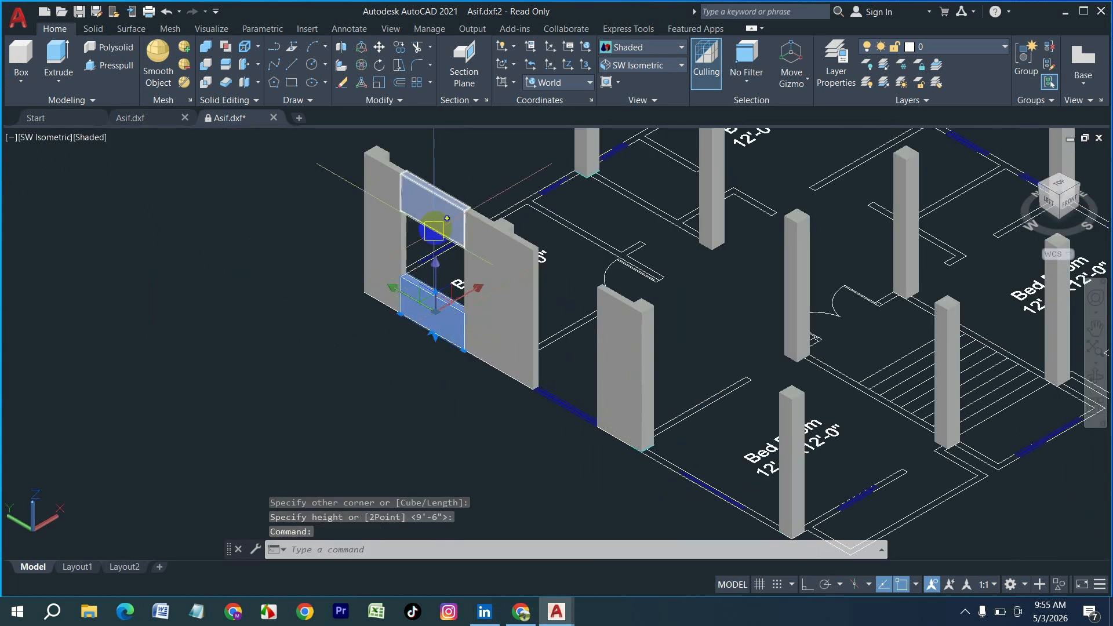
left_click(434, 230)
type("p")
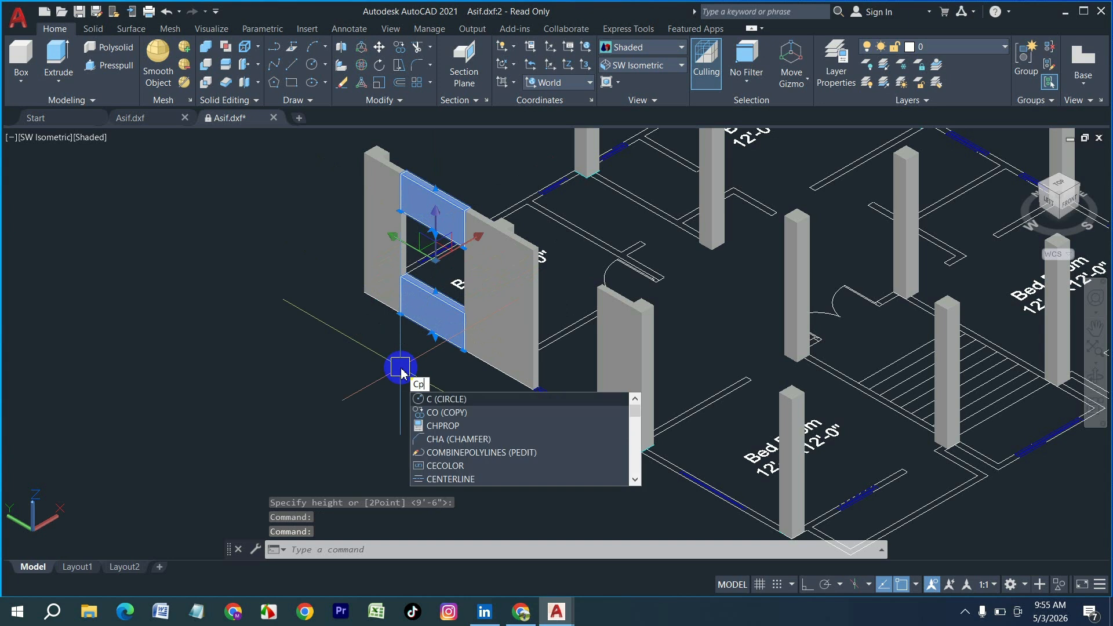
key("Return")
scroll(457, 353, "up", 3)
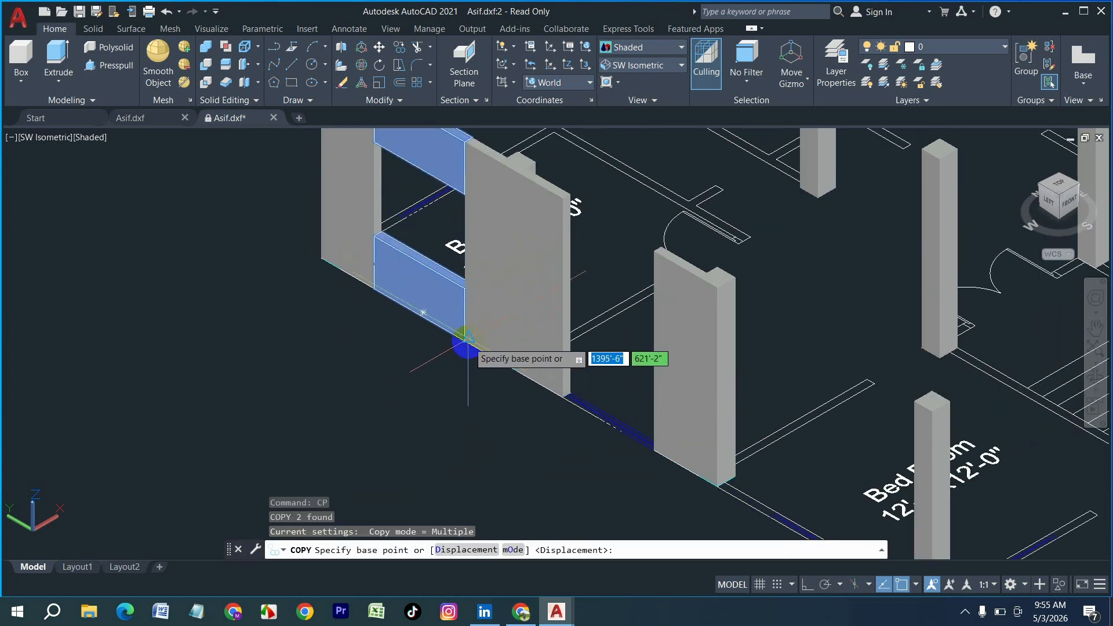
scroll(464, 346, "up", 2)
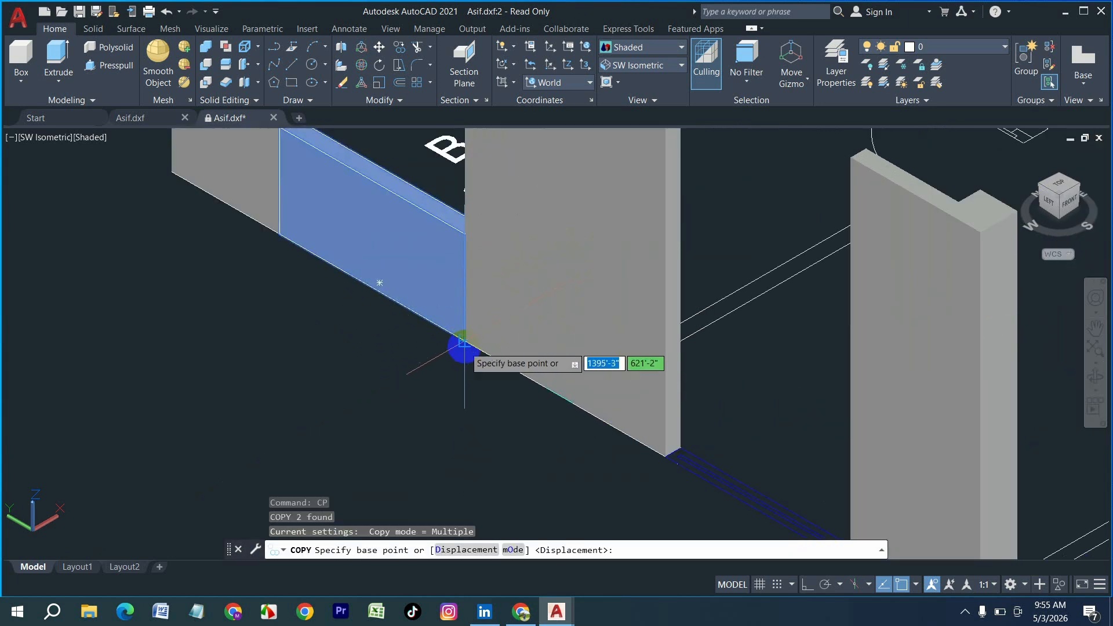
left_click(464, 342)
scroll(469, 371, "down", 3)
scroll(580, 406, "up", 5)
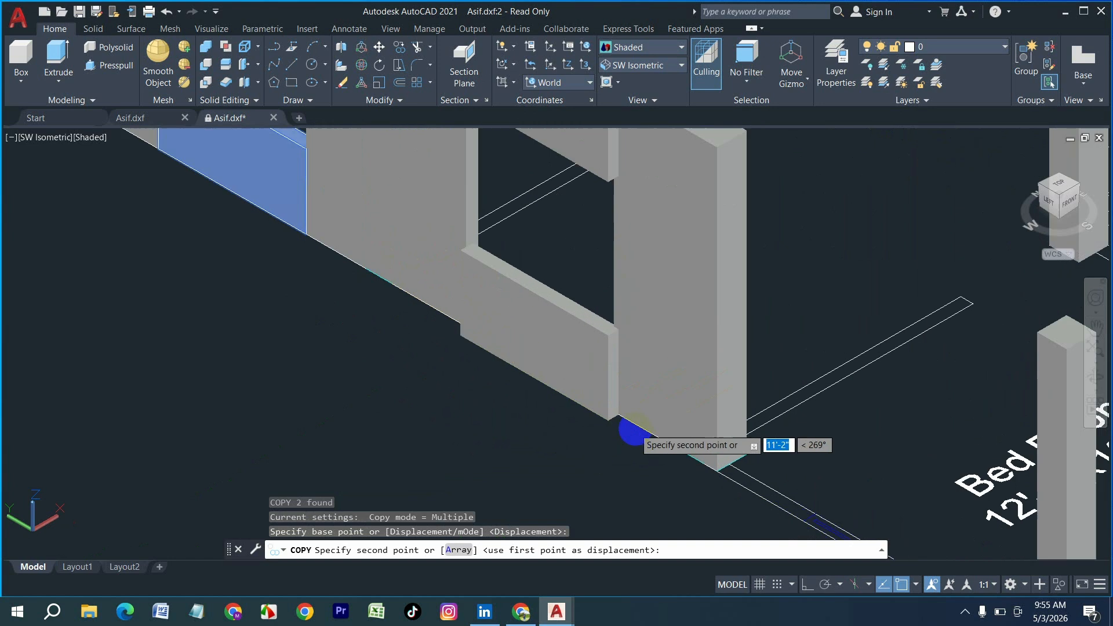
scroll(633, 429, "up", 3)
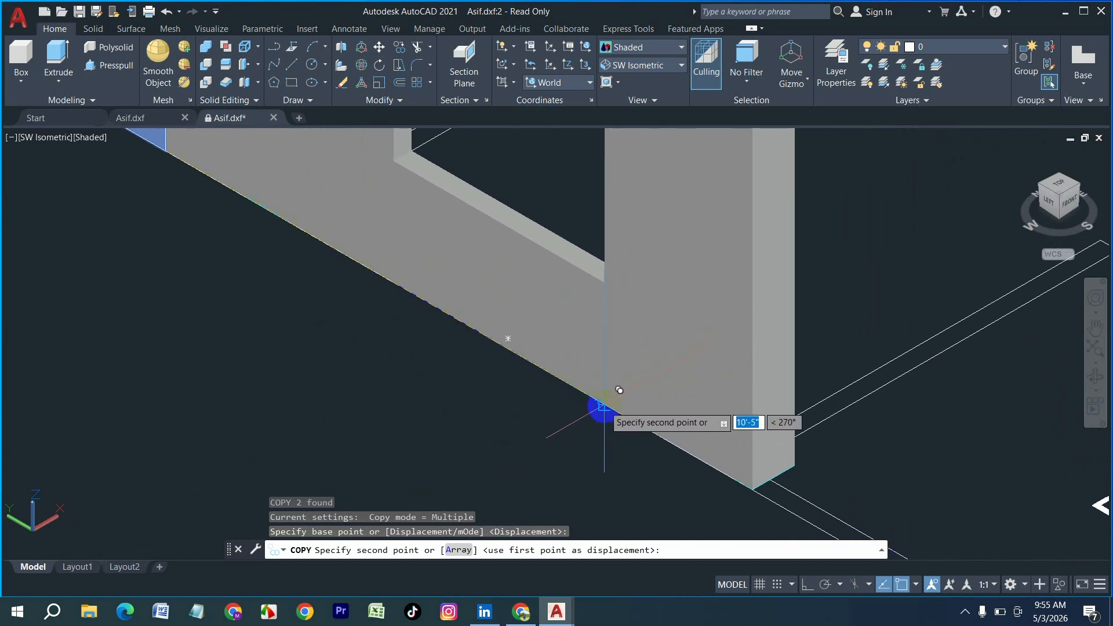
left_click(604, 406)
scroll(347, 371, "down", 4)
scroll(302, 423, "up", 3)
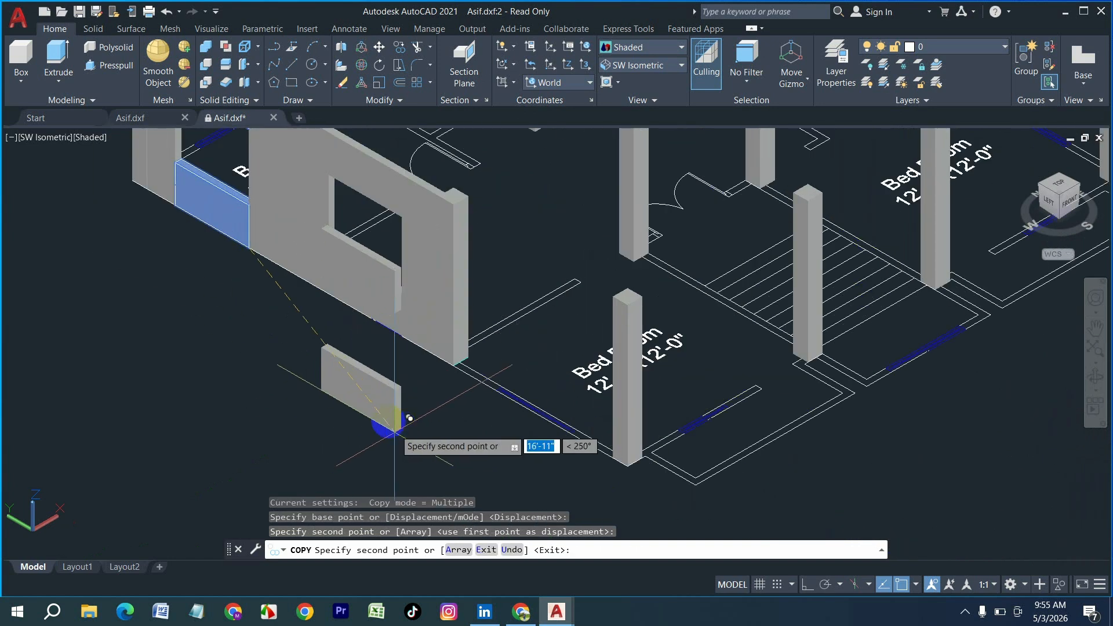
key("Escape")
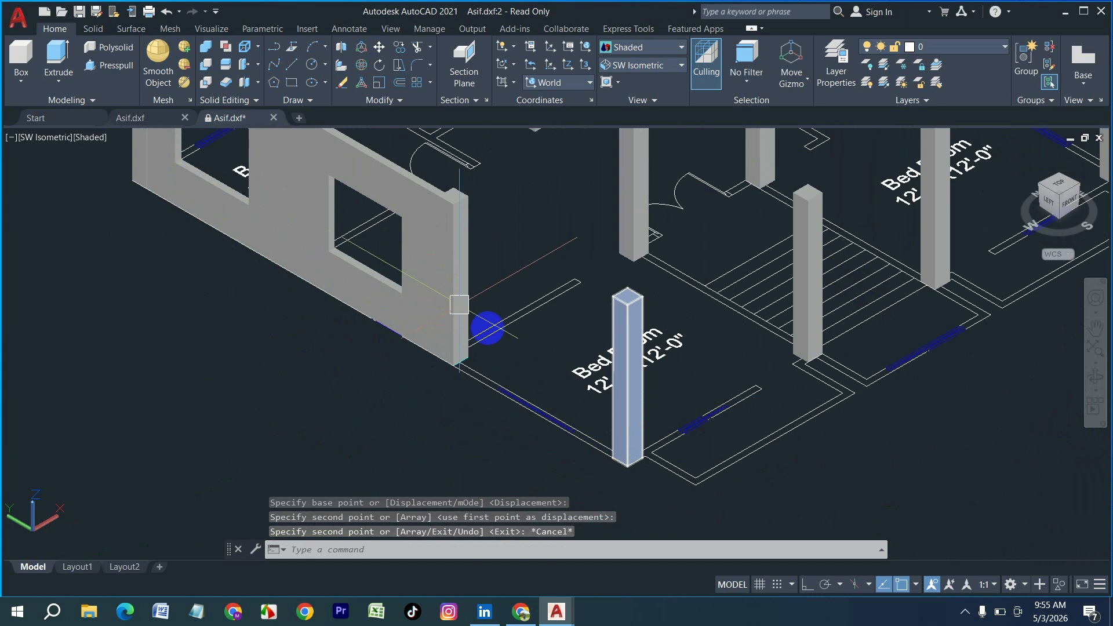
scroll(459, 304, "down", 5)
scroll(603, 404, "up", 4)
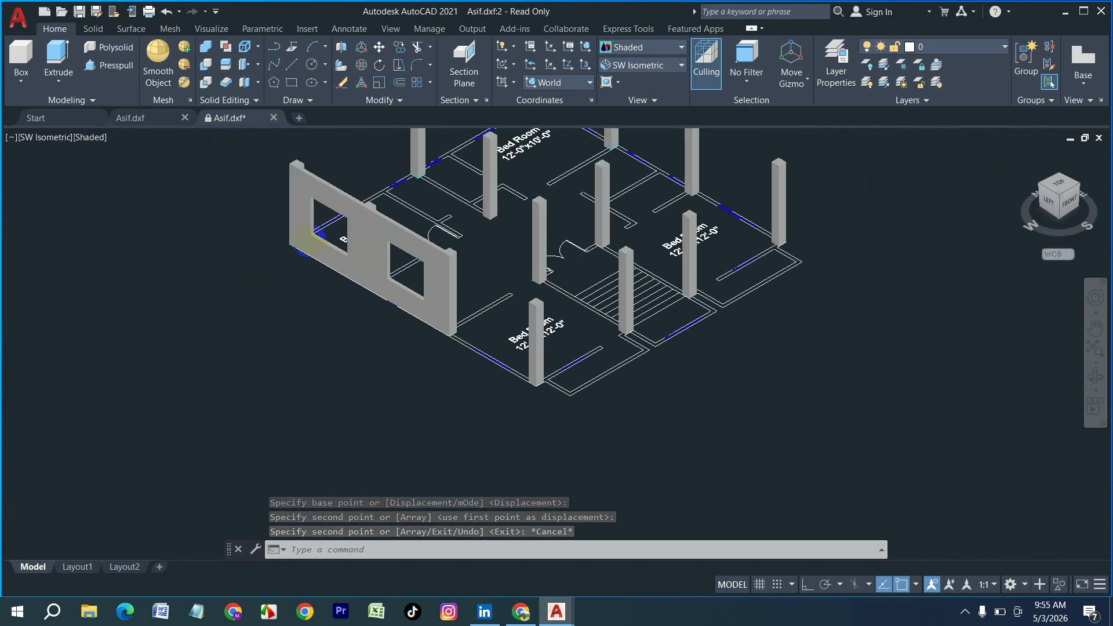
scroll(310, 238, "up", 3)
left_click(360, 234)
left_click(371, 247)
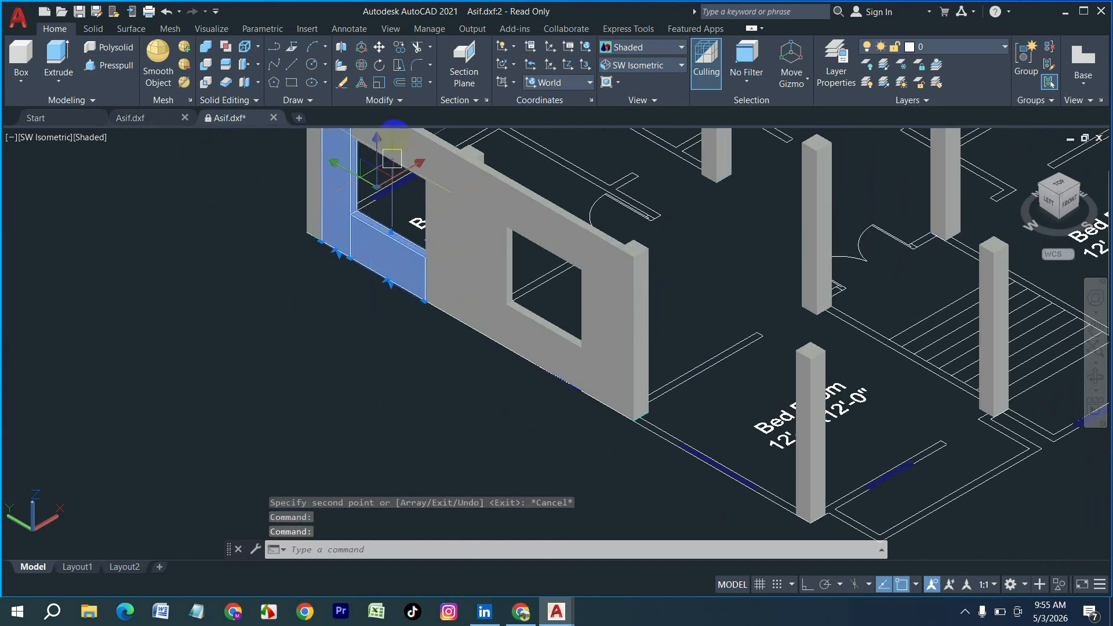
left_click(395, 136)
left_click(429, 203)
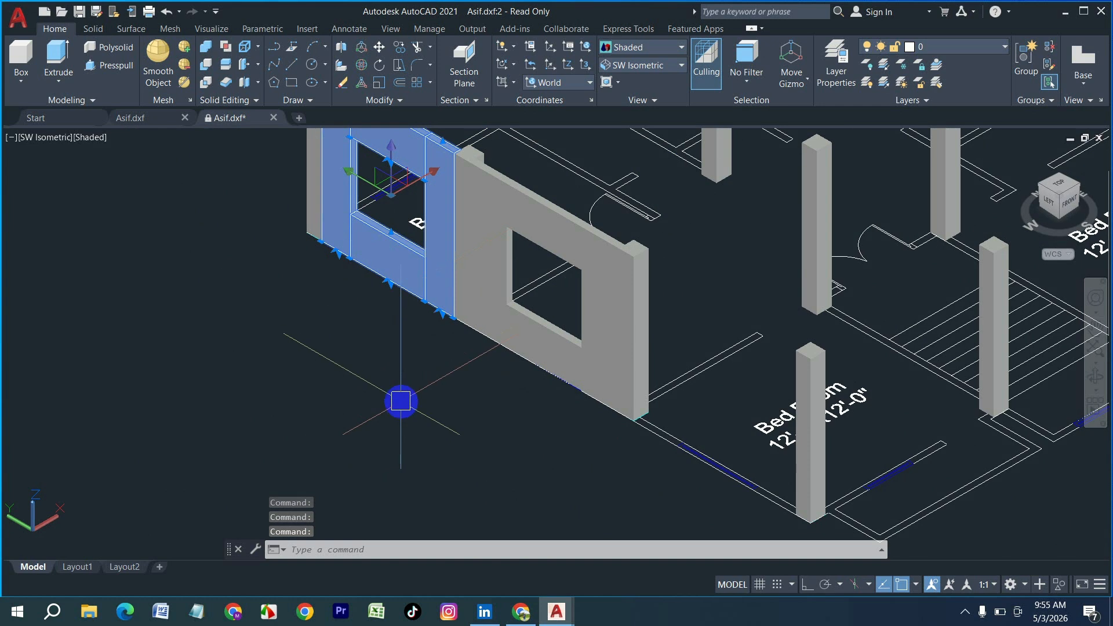
type("p")
key("Return")
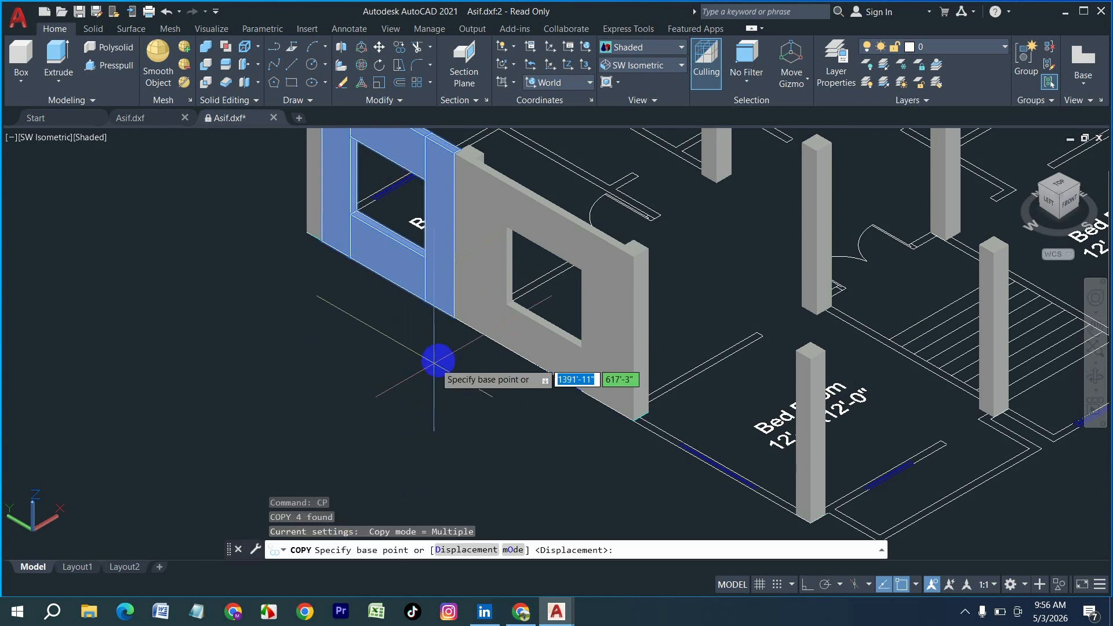
left_click(471, 300)
scroll(498, 337, "down", 5)
scroll(597, 371, "up", 10)
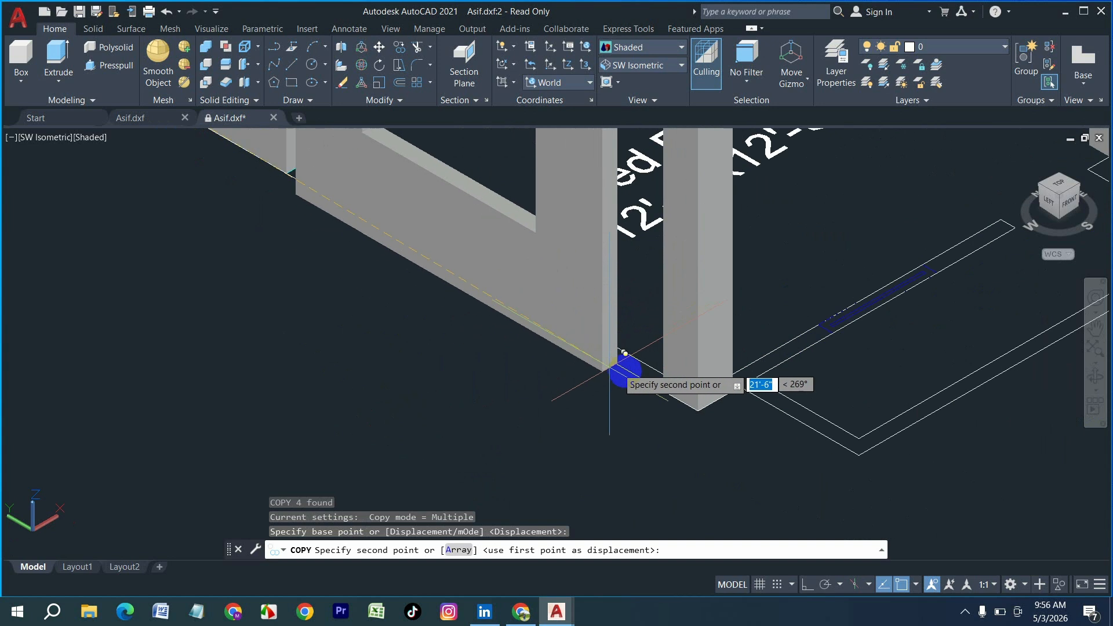
scroll(663, 394, "down", 4)
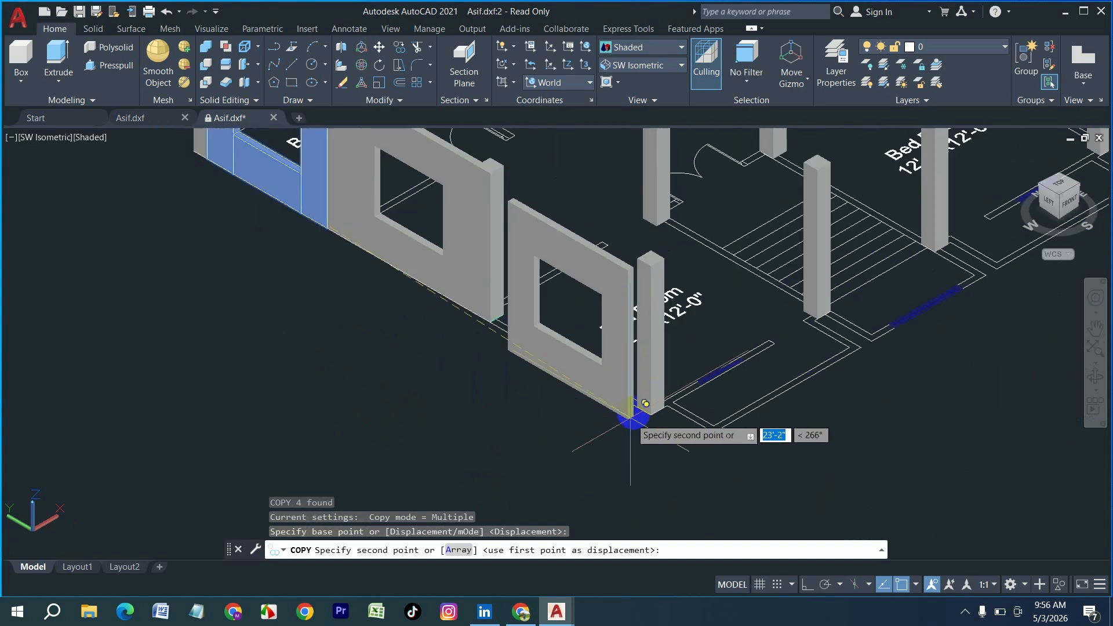
key("Escape")
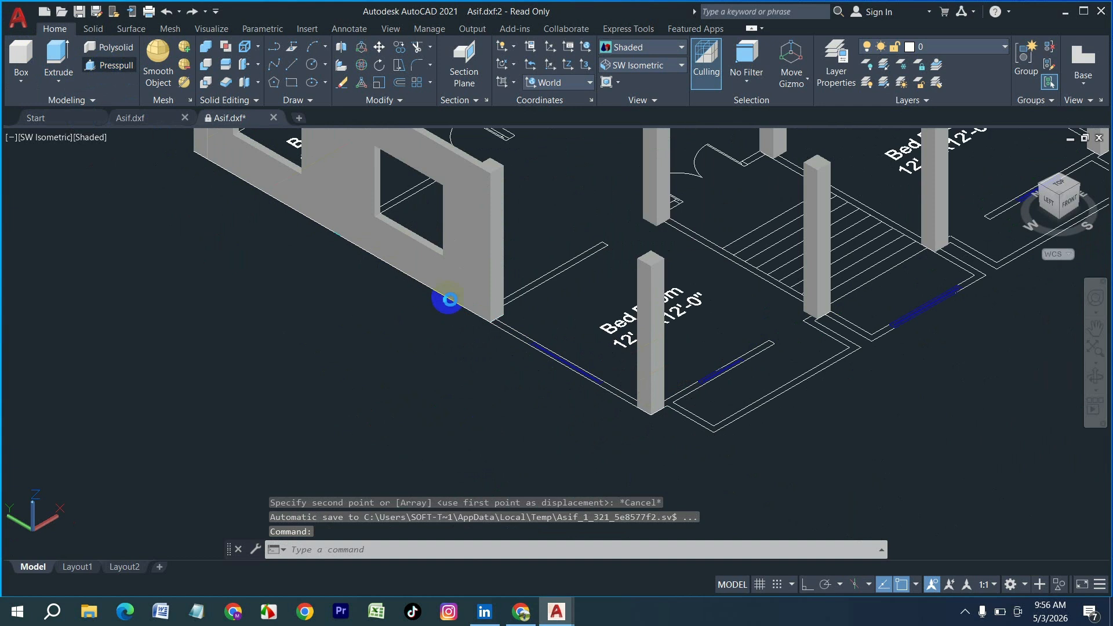
scroll(497, 346, "up", 5)
scroll(293, 263, "down", 8)
key("ctrl+shift+e")
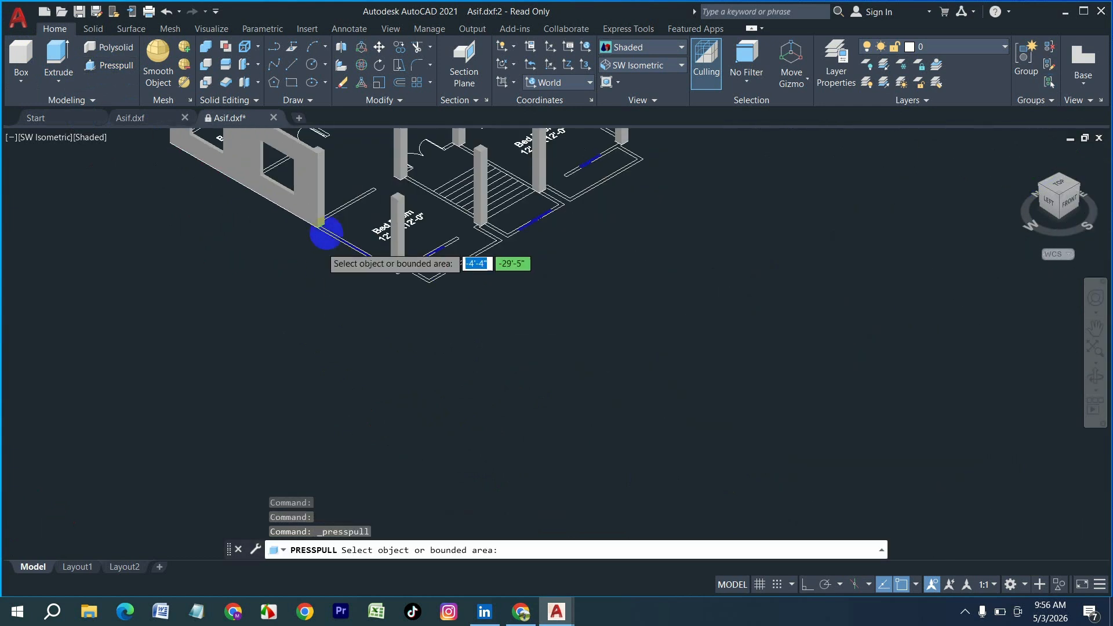
scroll(326, 233, "up", 6)
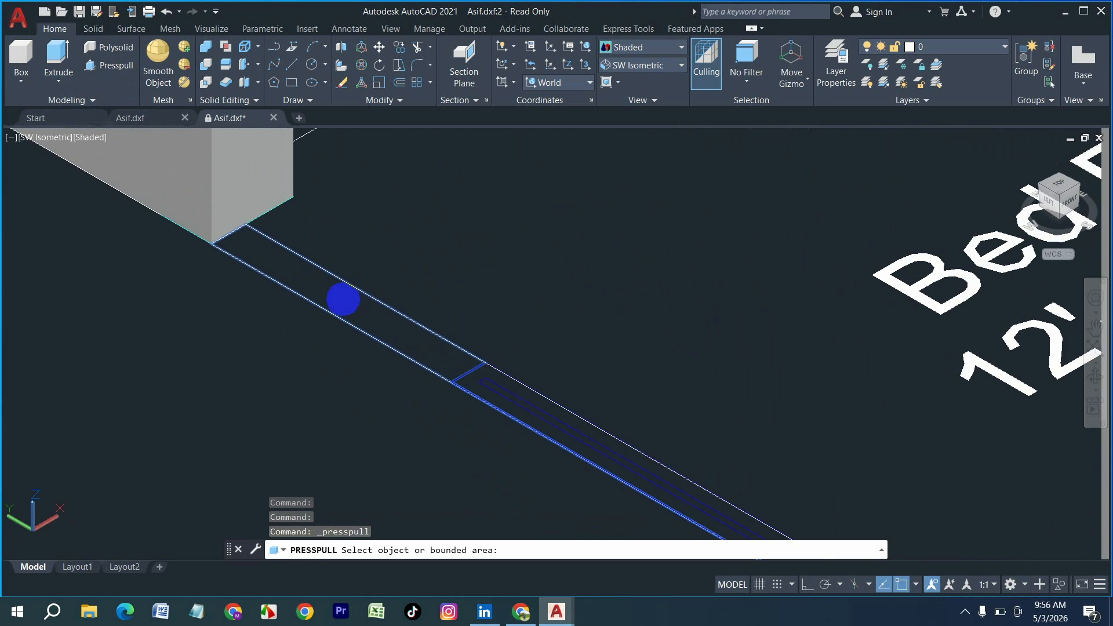
left_click(344, 299)
scroll(332, 283, "down", 4)
key("Escape")
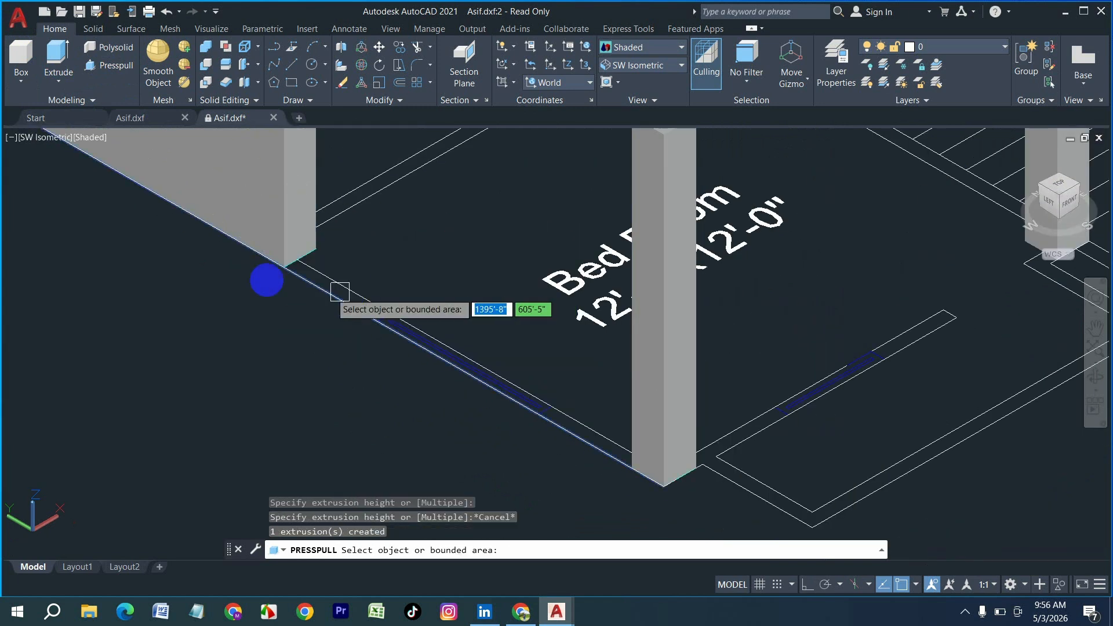
- Create a 9'-6" high box over the wall strip from the third column to the near end of the third bay's window
left_click(21, 58)
scroll(311, 282, "up", 2)
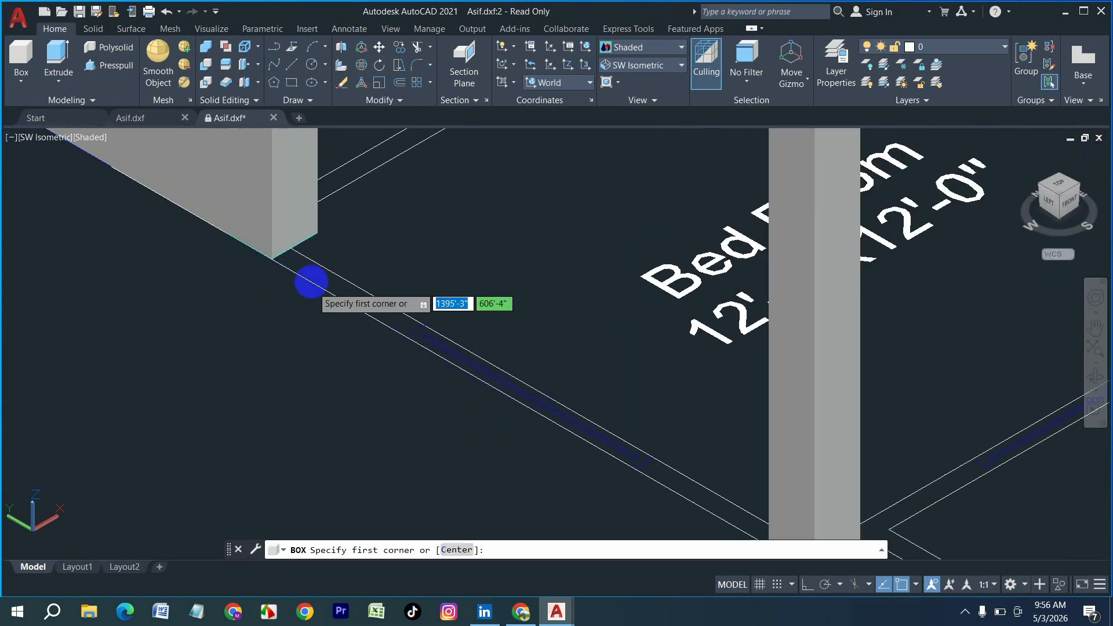
scroll(311, 282, "up", 1)
left_click(255, 246)
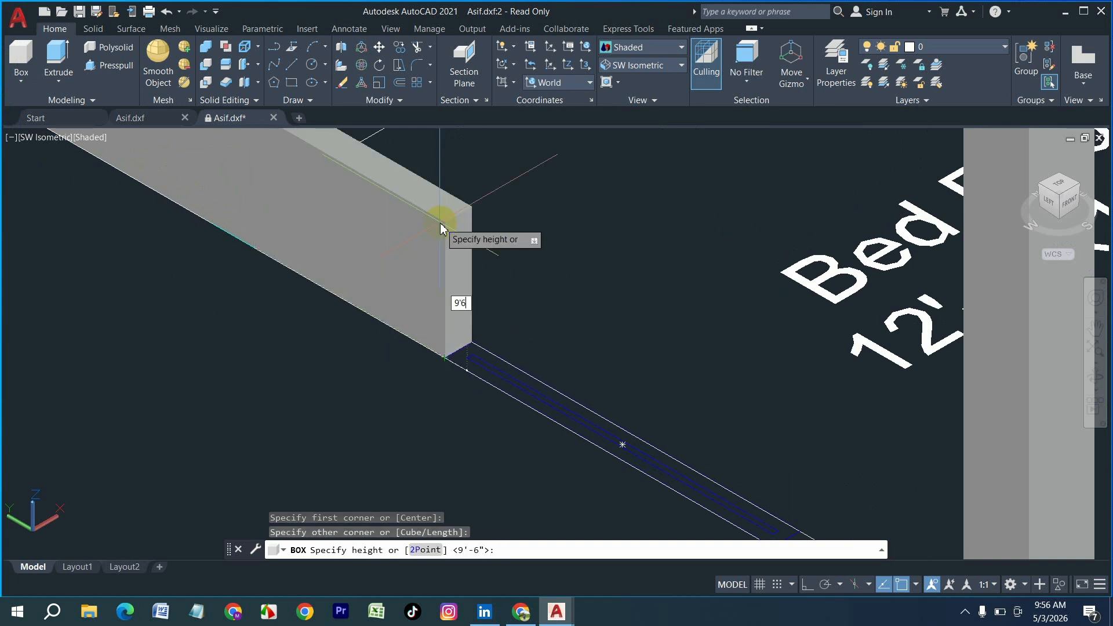
key("Return")
- Create a 9'-6" high box over the wall strip from the third bay's window to the fourth column
scroll(432, 263, "down", 8)
scroll(499, 307, "up", 6)
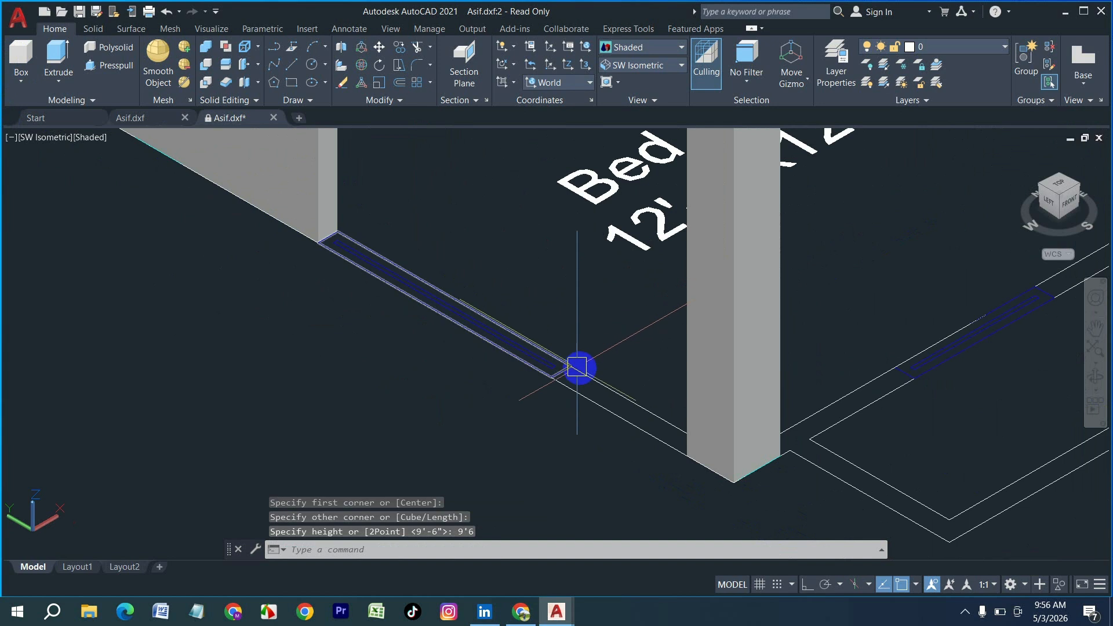
key("Return")
left_click(565, 370)
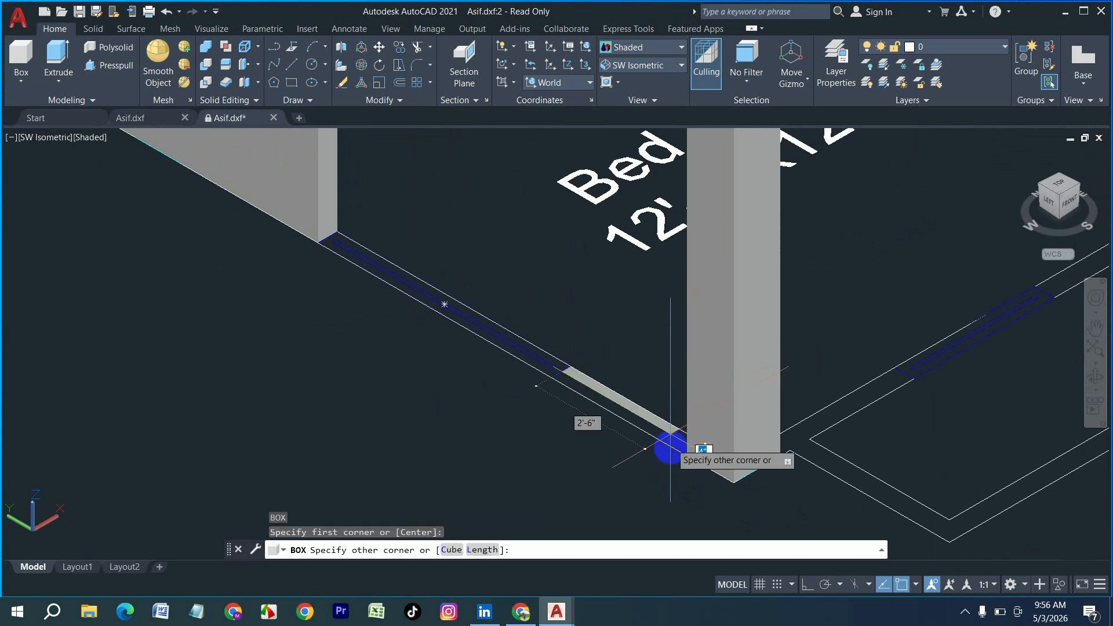
left_click(717, 465)
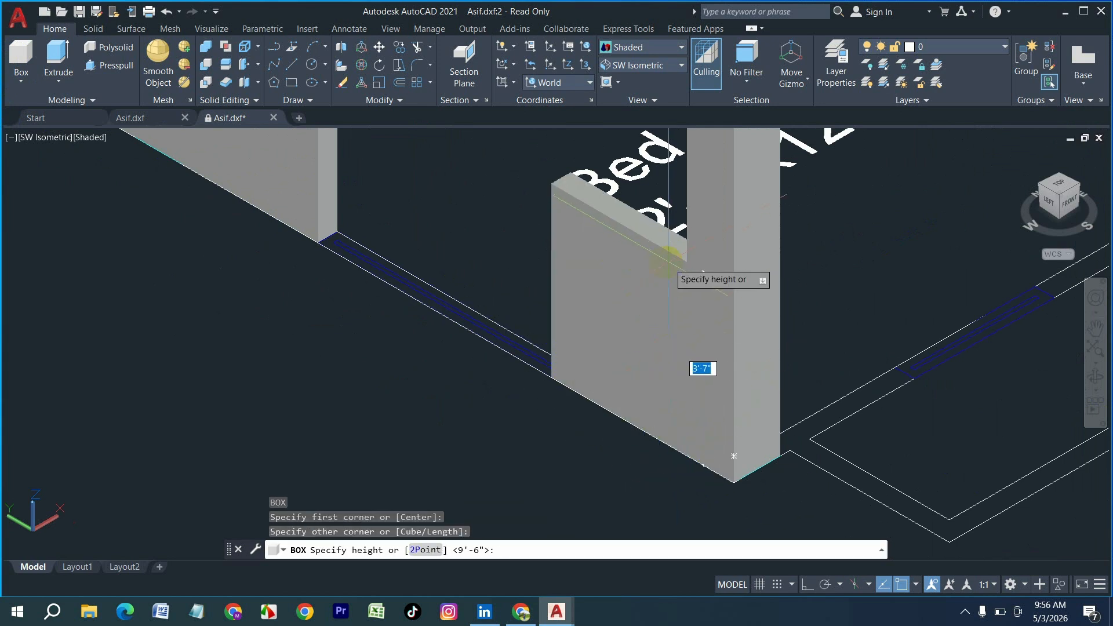
key("Return")
- Create a 30-inch-high sill wall box across the third bay's window strip, between its two full-height wall pieces
scroll(532, 375, "down", 5)
scroll(518, 341, "up", 2)
key("Return")
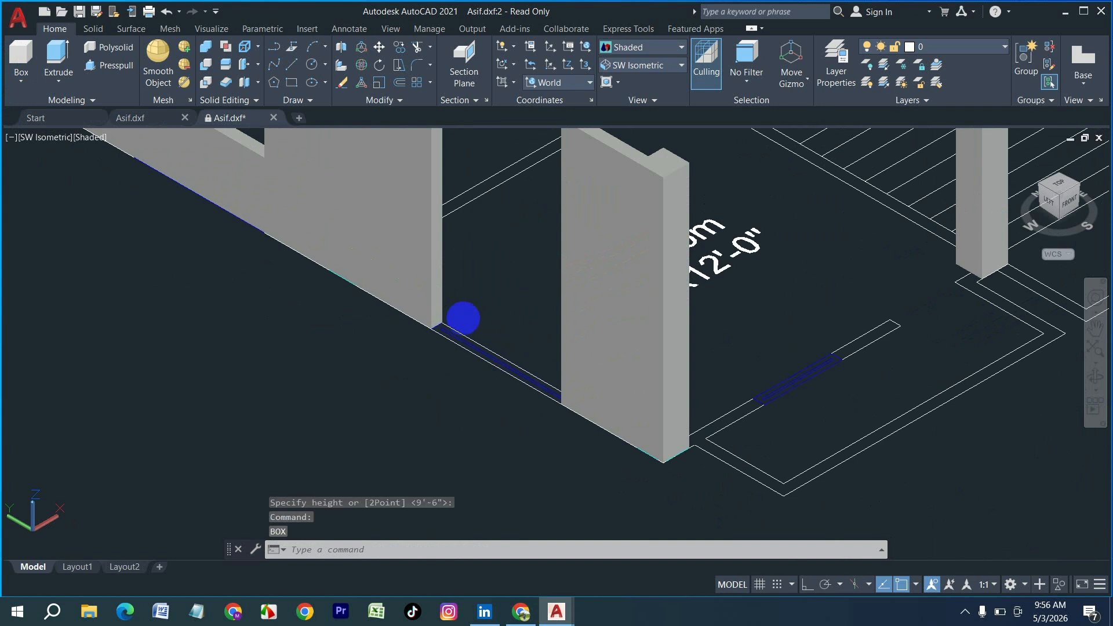
left_click(443, 322)
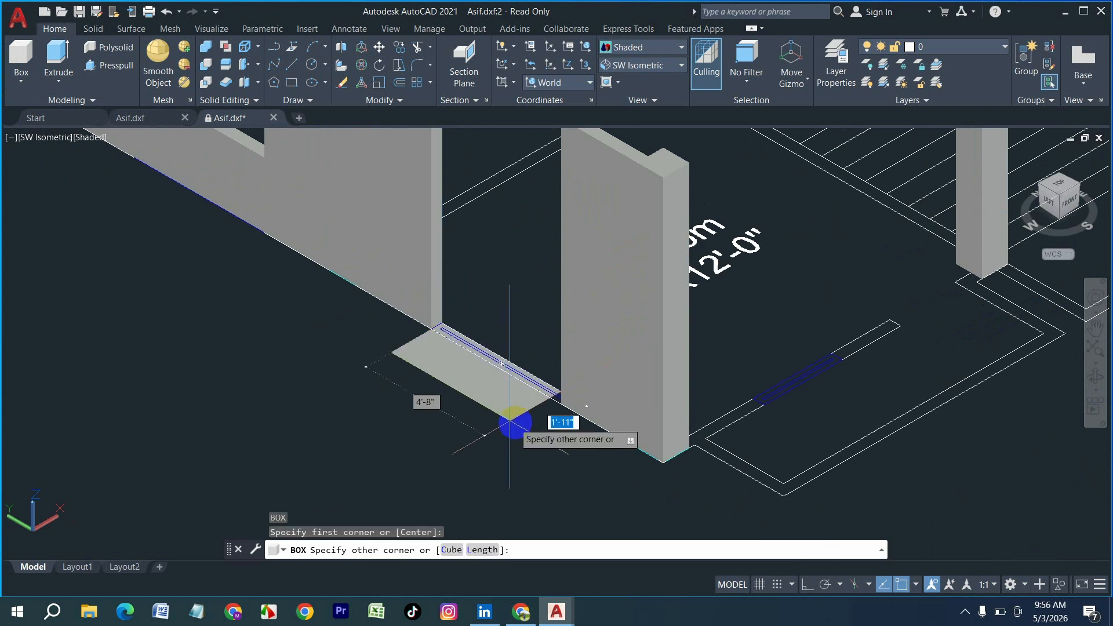
left_click(561, 403)
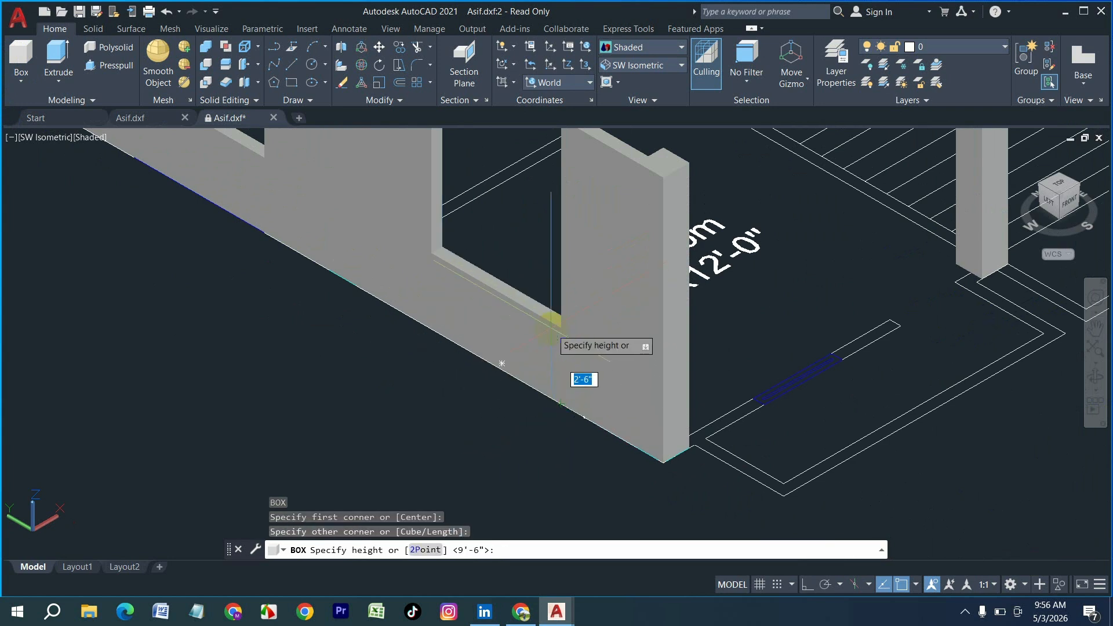
type("30")
key("Return")
- Copy the third bay's sill wall straight up so it closes the top of the window opening, flush with the wall tops
left_click(503, 319)
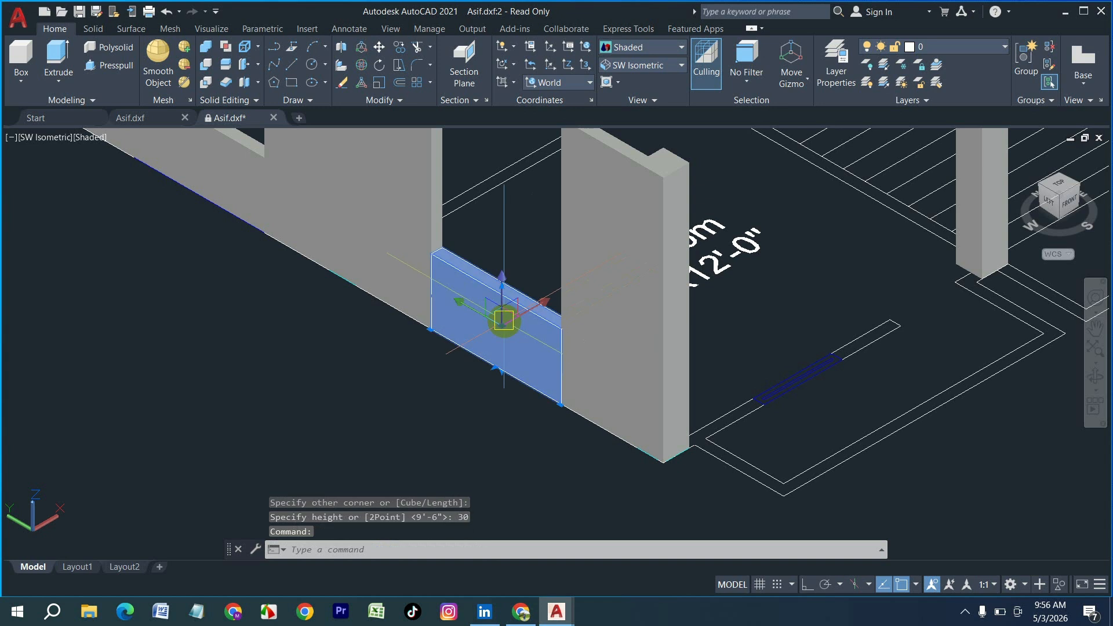
type("cp")
key("Return")
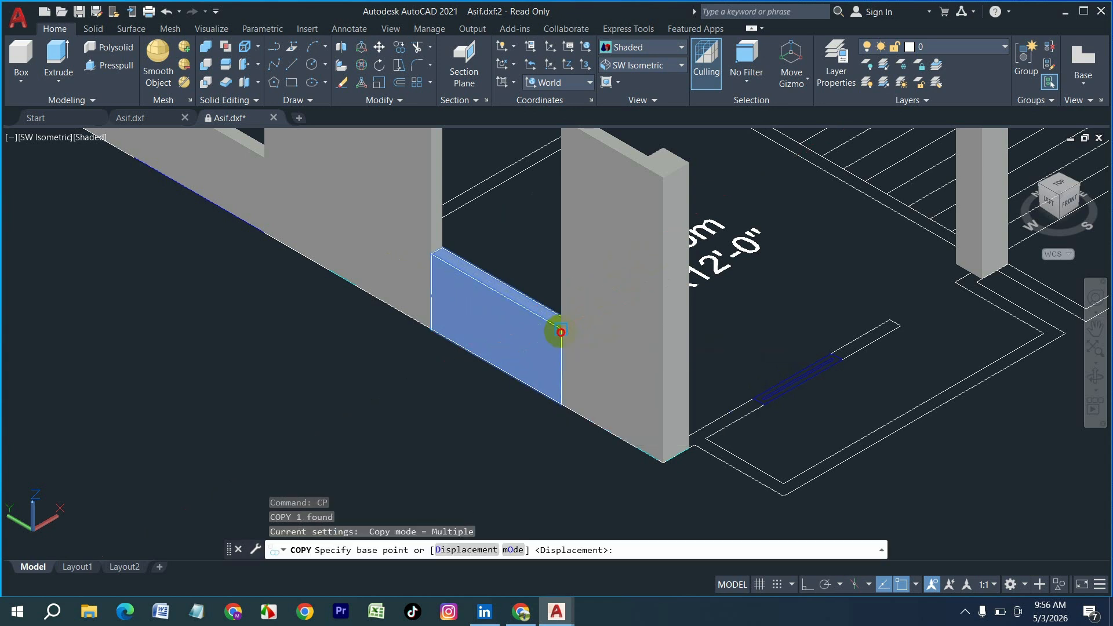
left_click(560, 336)
scroll(542, 272, "down", 4)
scroll(550, 234, "up", 4)
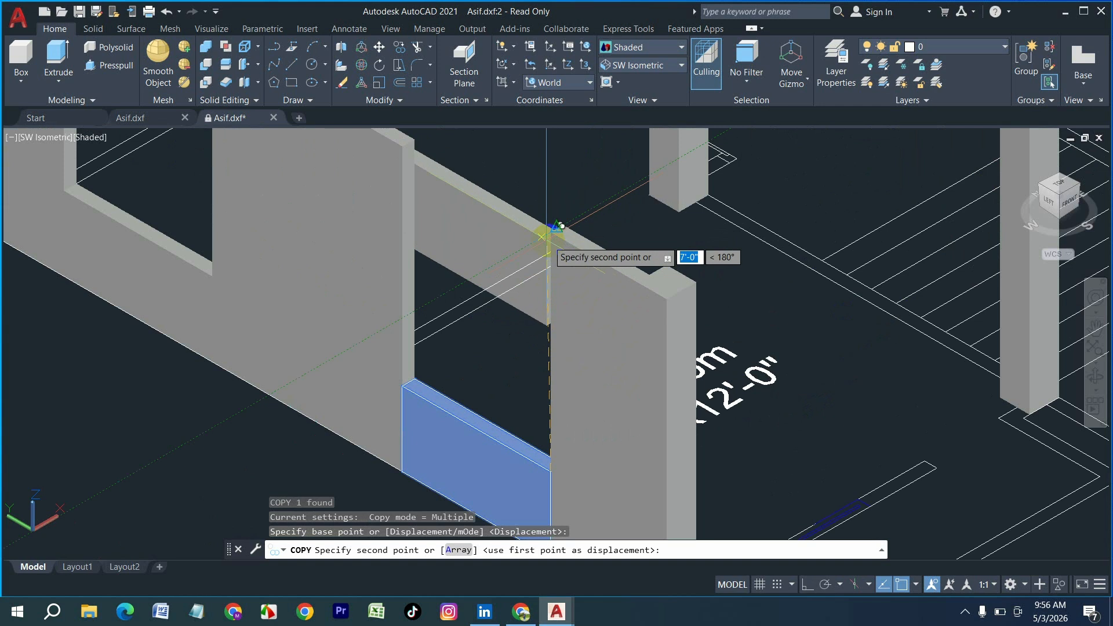
scroll(545, 238, "down", 3)
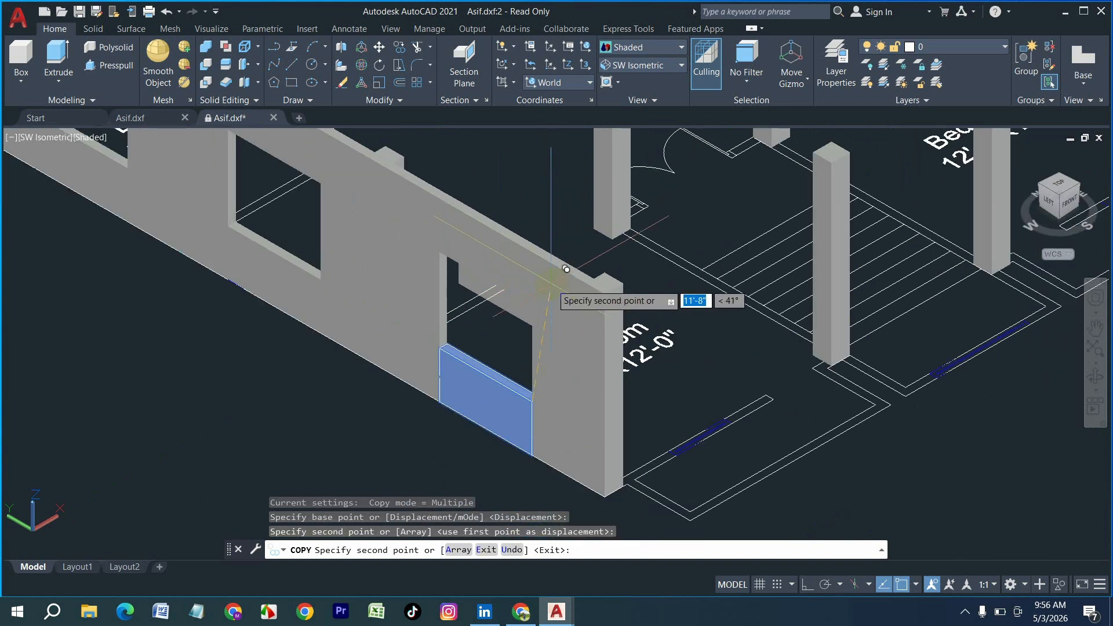
left_click(690, 389)
key("Escape")
scroll(677, 365, "down", 3)
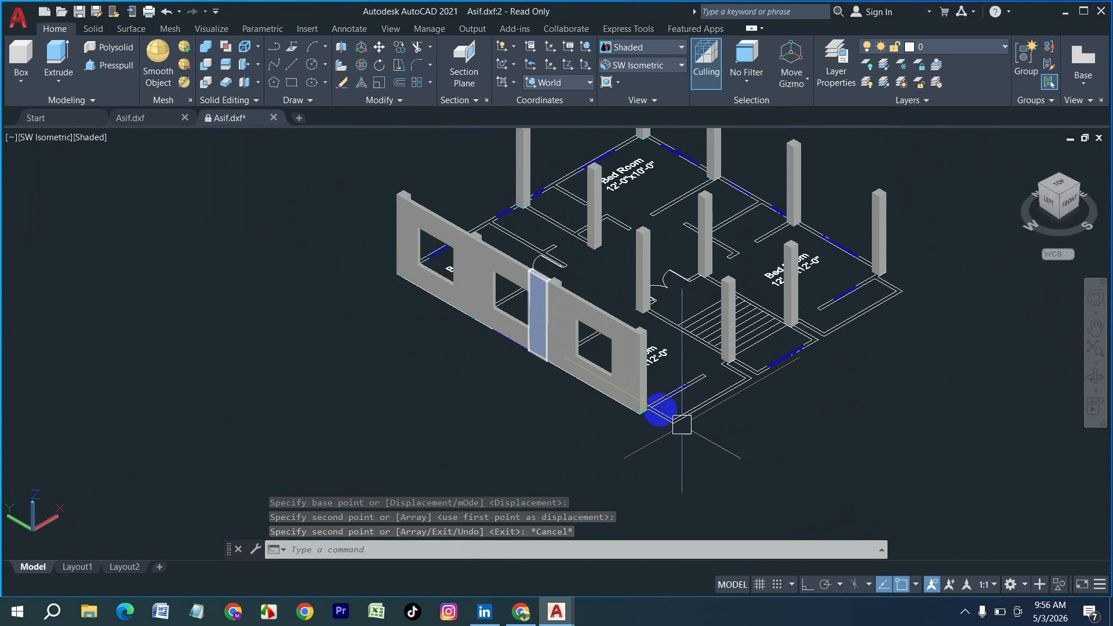
scroll(703, 391, "up", 4)
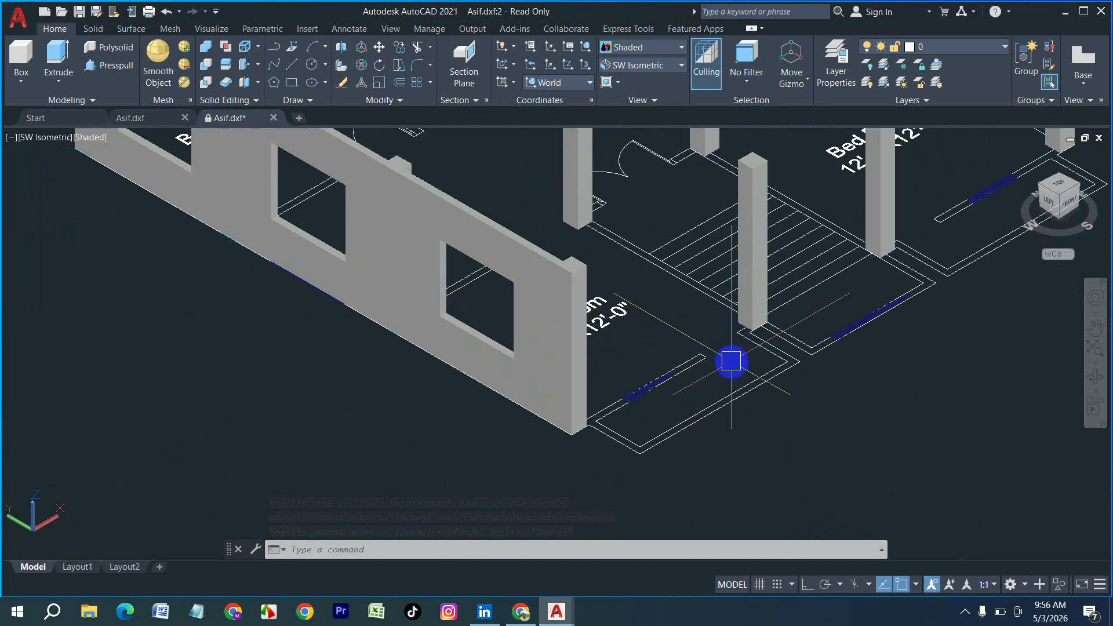
scroll(713, 376, "down", 5)
scroll(765, 322, "up", 2)
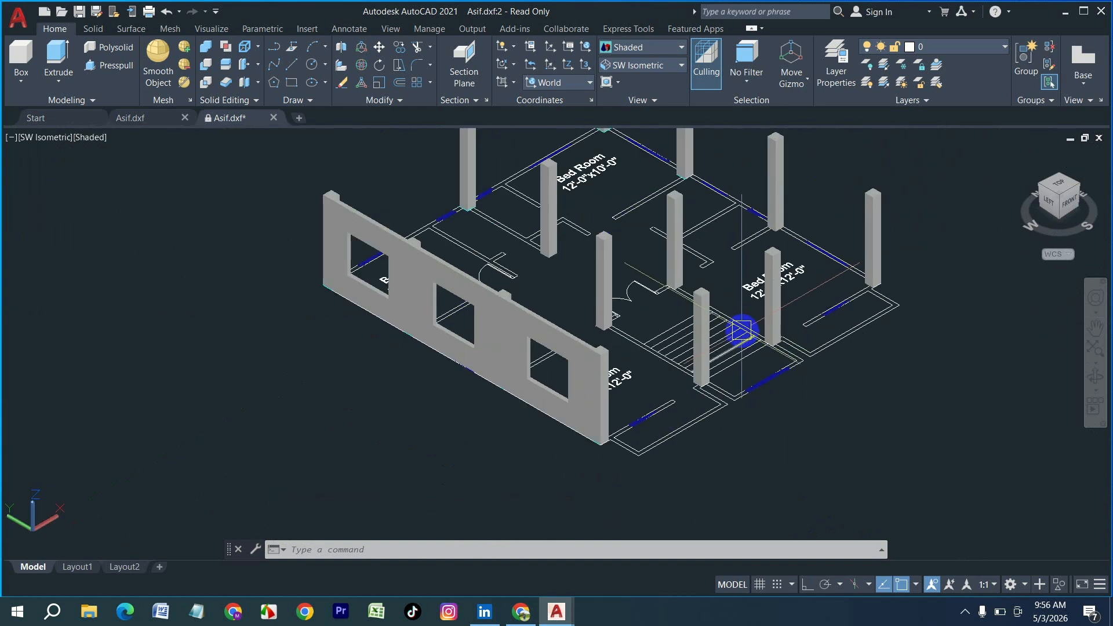